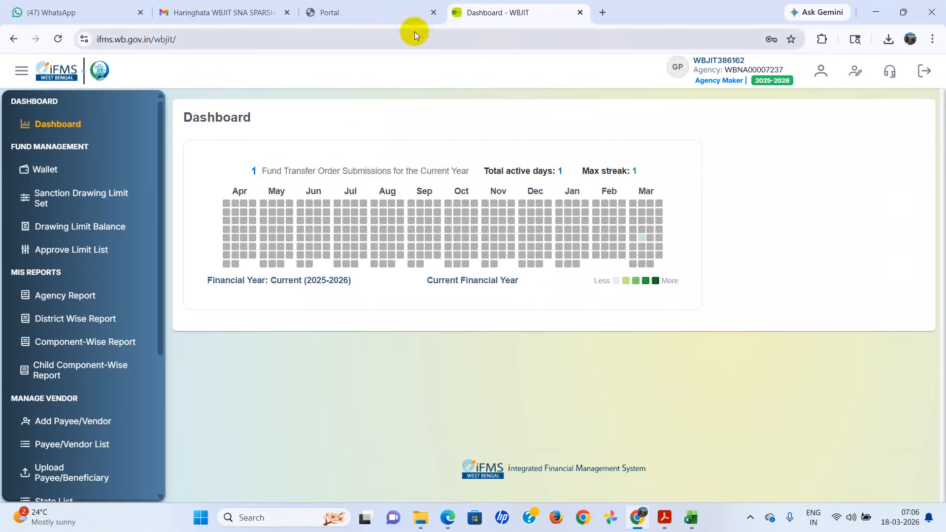
# Open the SNA SPARSH JIT site from the WBIFMS portal to view its service login links, and return to the WBJIT dashboard
pyautogui.click(384, 19)
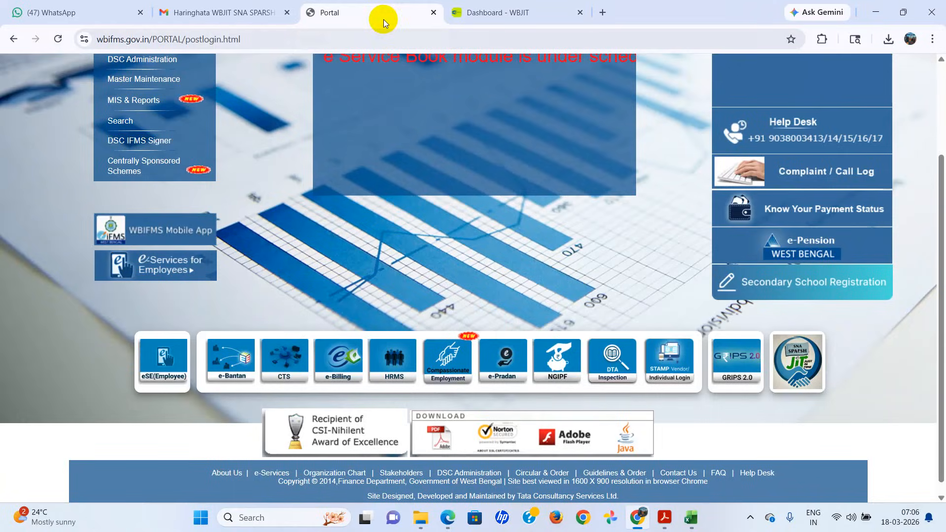
pyautogui.click(808, 365)
pyautogui.click(746, 276)
pyautogui.click(730, 249)
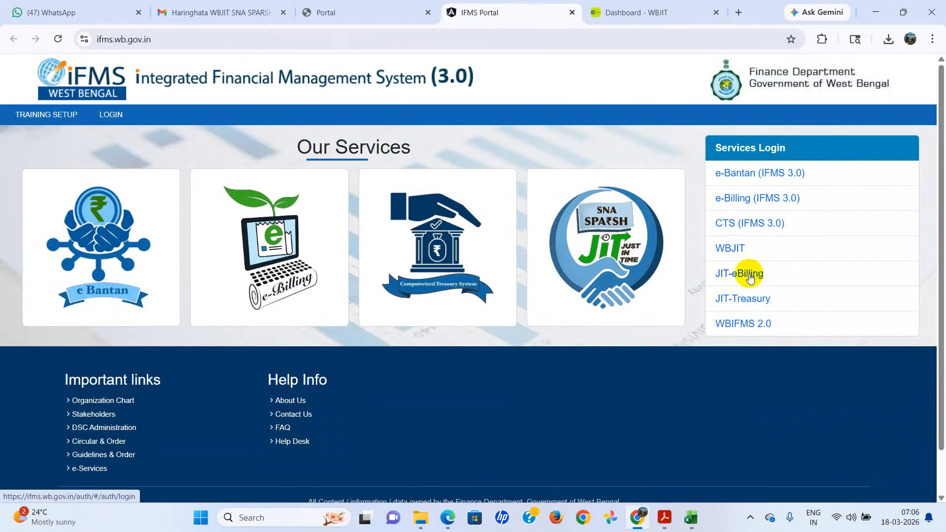
pyautogui.click(665, 16)
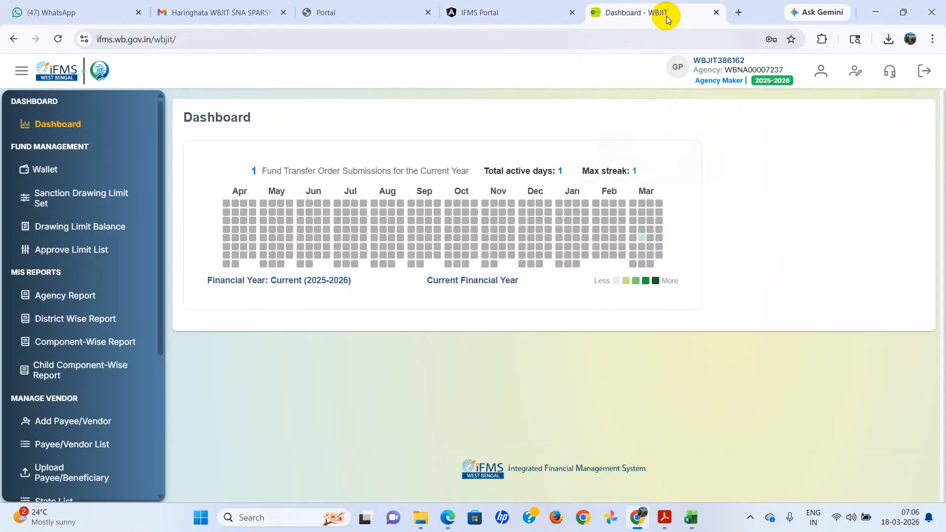
pyautogui.click(572, 13)
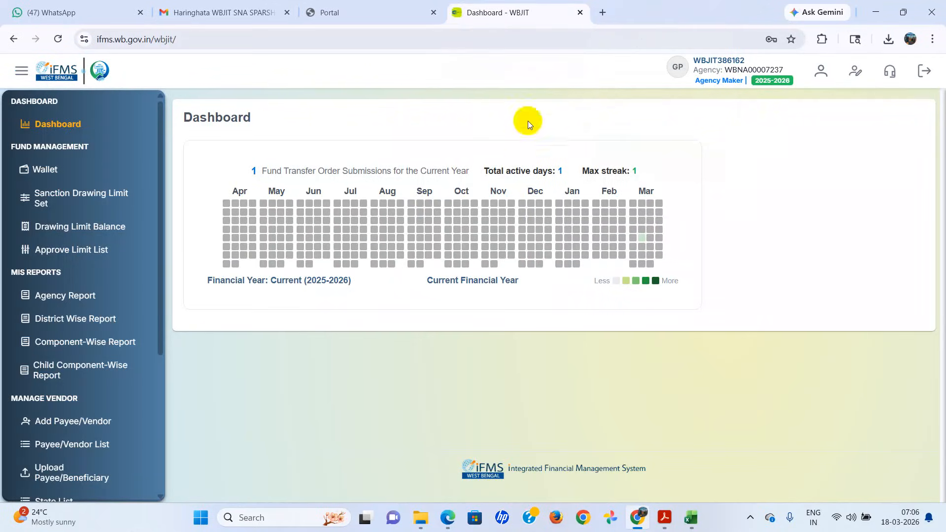
# Start a new fund transfer order for scheme WB155 - Supplementary Nutrition Programme with the beneficiary method Manual Entry (Non DBT Payments)
pyautogui.scroll(-5, 81, 197)
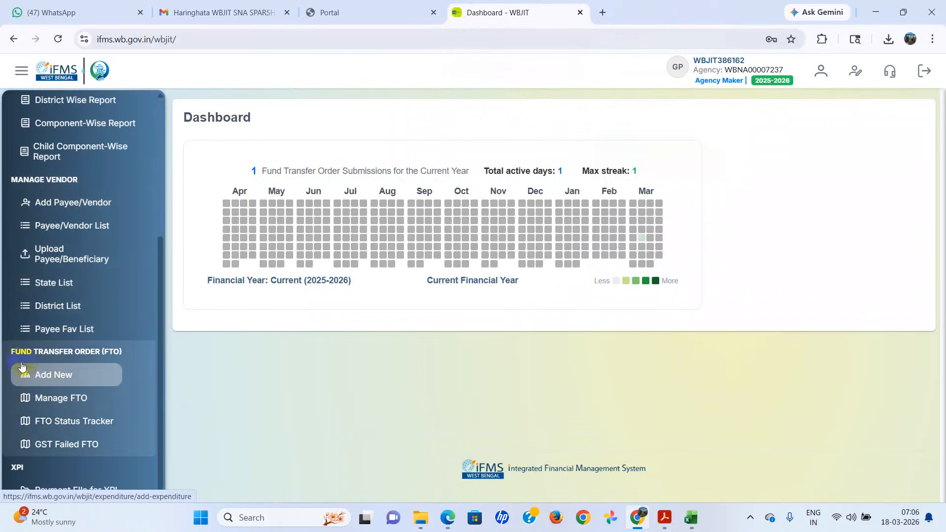
pyautogui.click(51, 378)
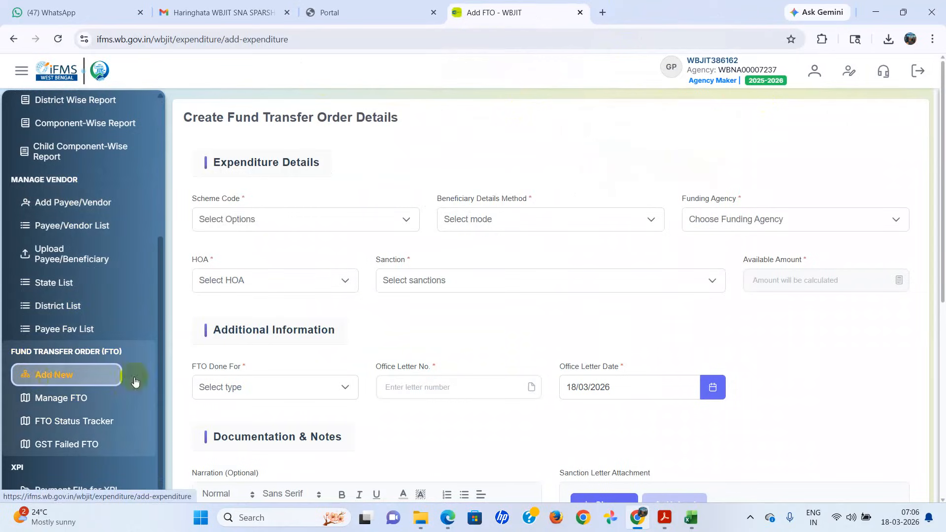
pyautogui.click(406, 219)
pyautogui.click(318, 259)
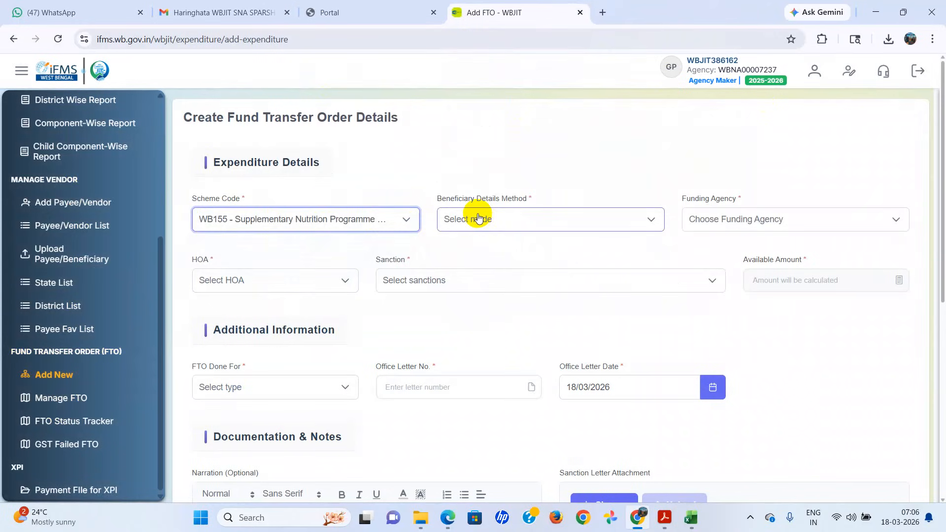
pyautogui.click(651, 219)
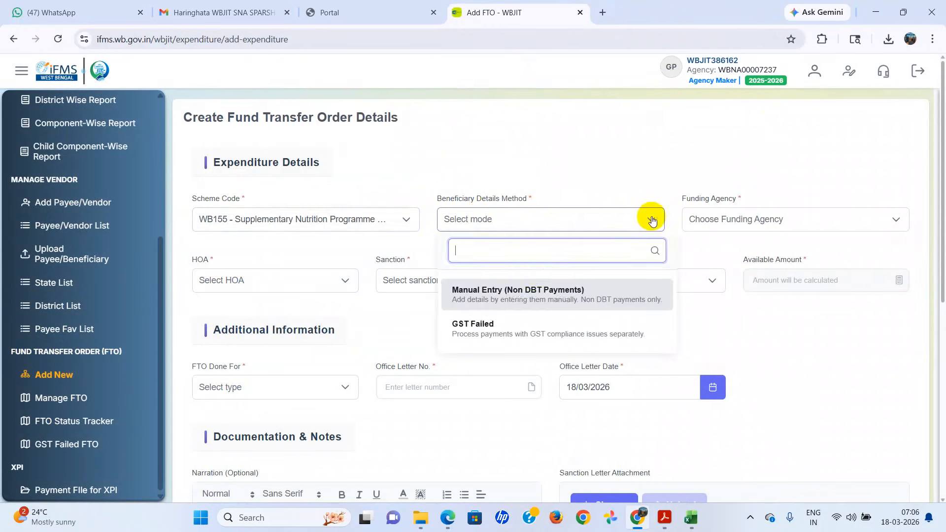
pyautogui.click(528, 295)
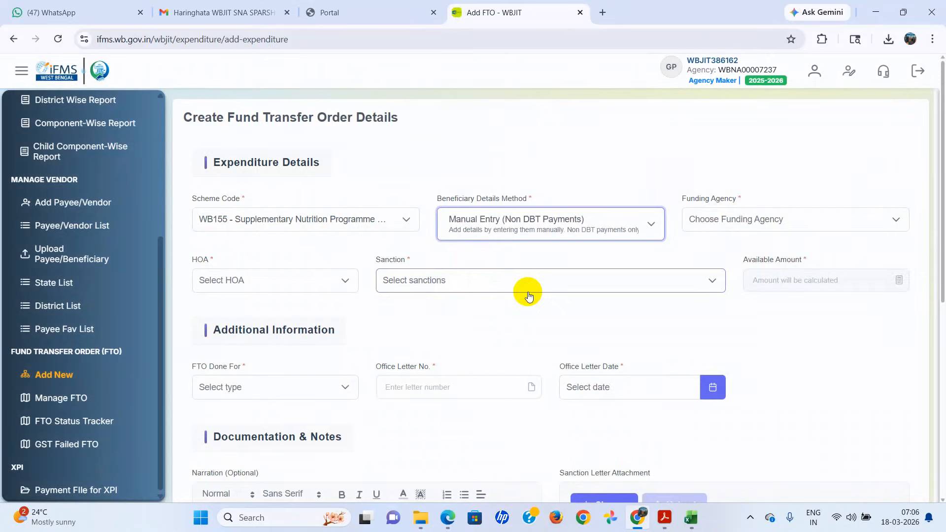
pyautogui.click(895, 219)
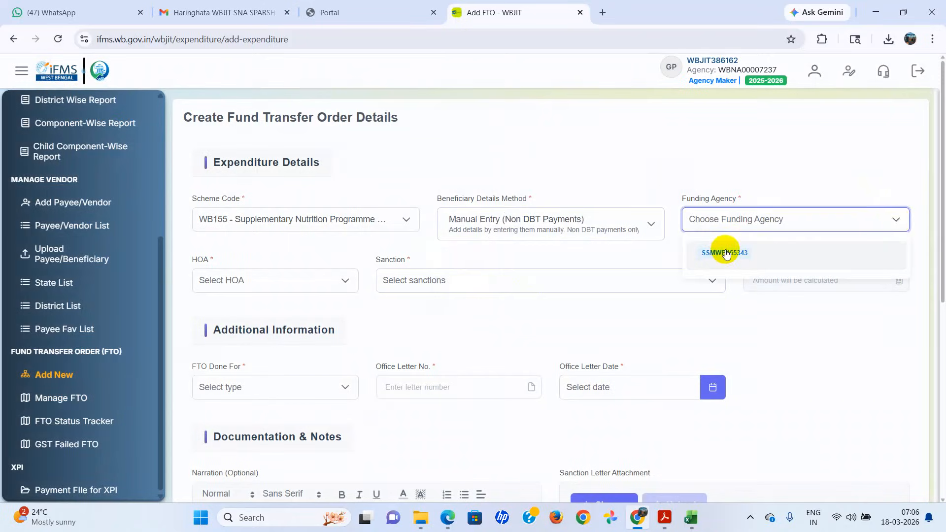
pyautogui.click(725, 253)
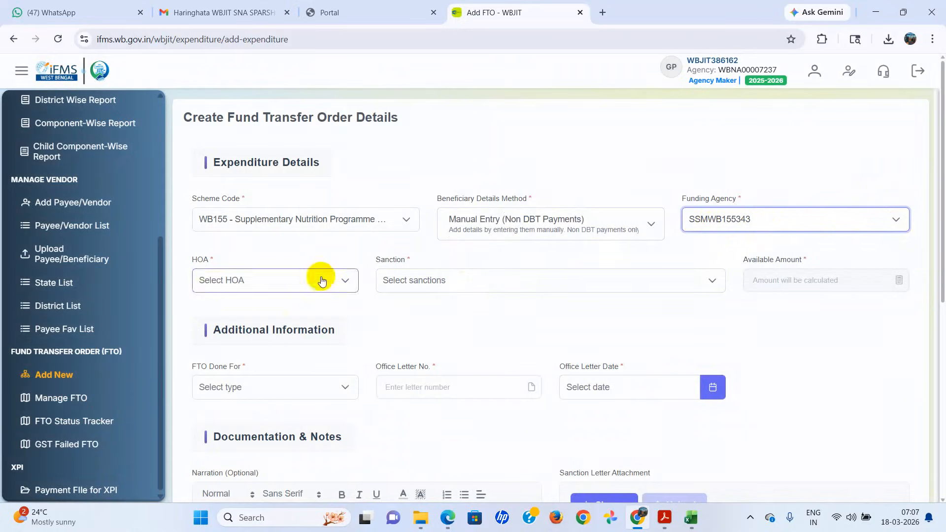
pyautogui.click(348, 285)
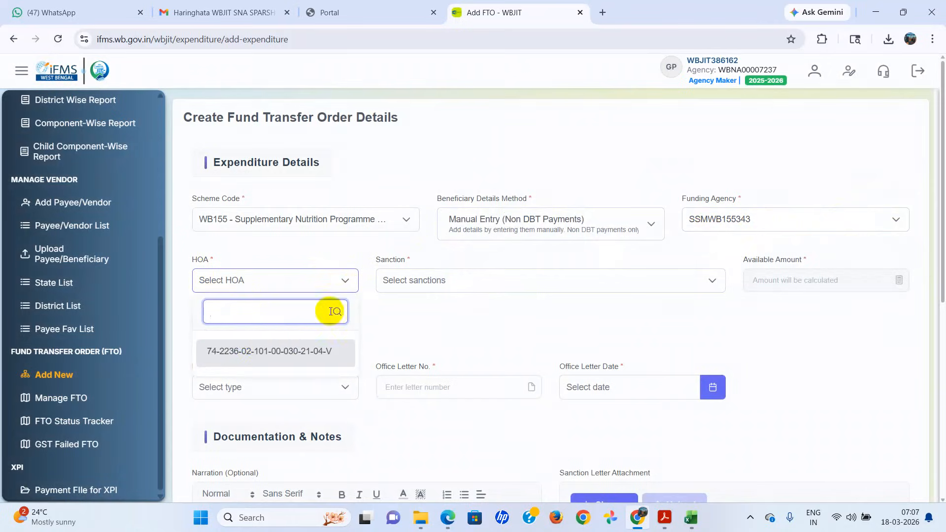
pyautogui.click(253, 350)
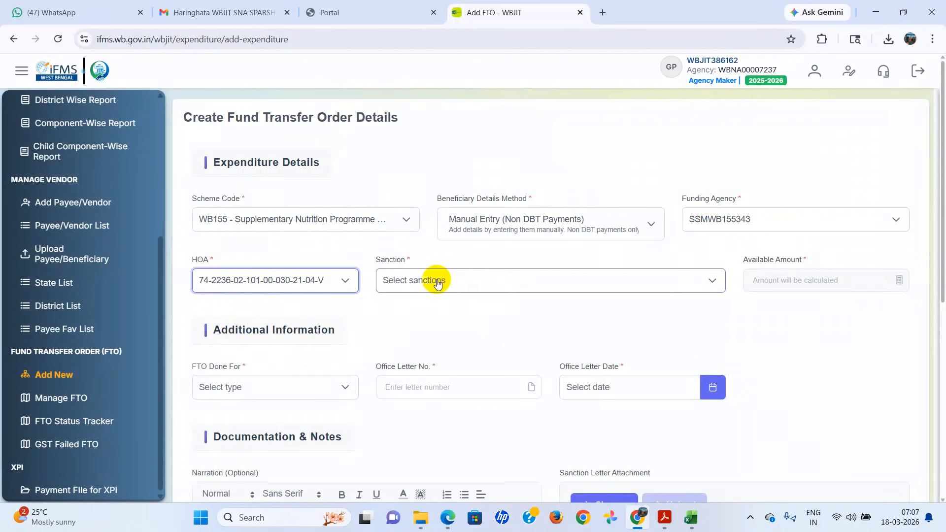
pyautogui.click(709, 282)
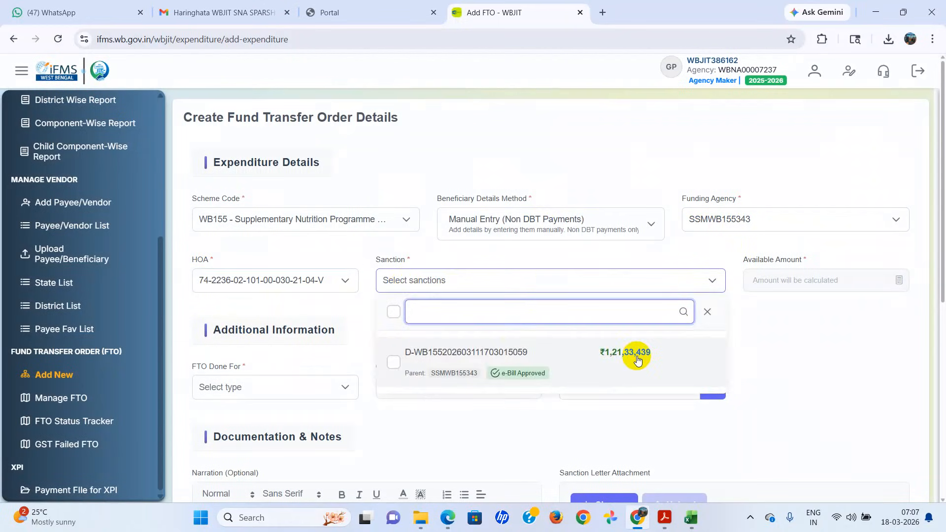
pyautogui.click(394, 362)
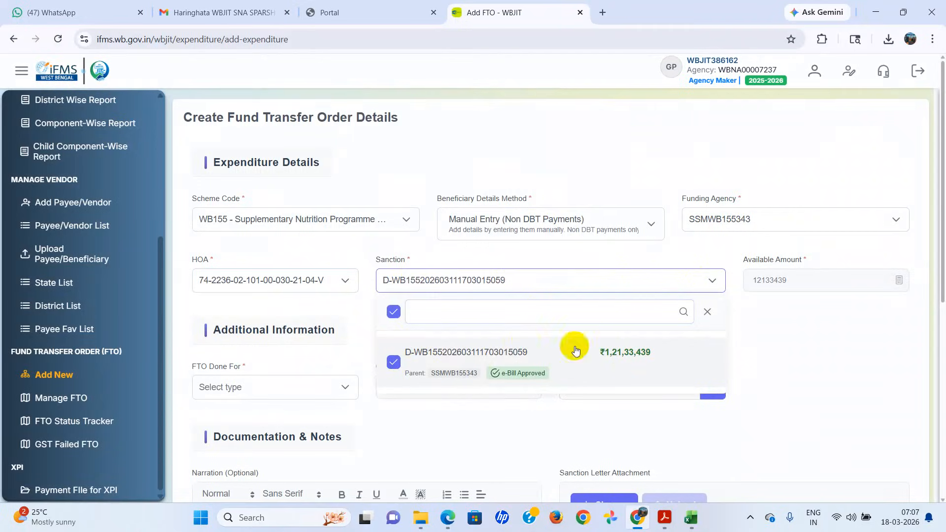
pyautogui.click(836, 353)
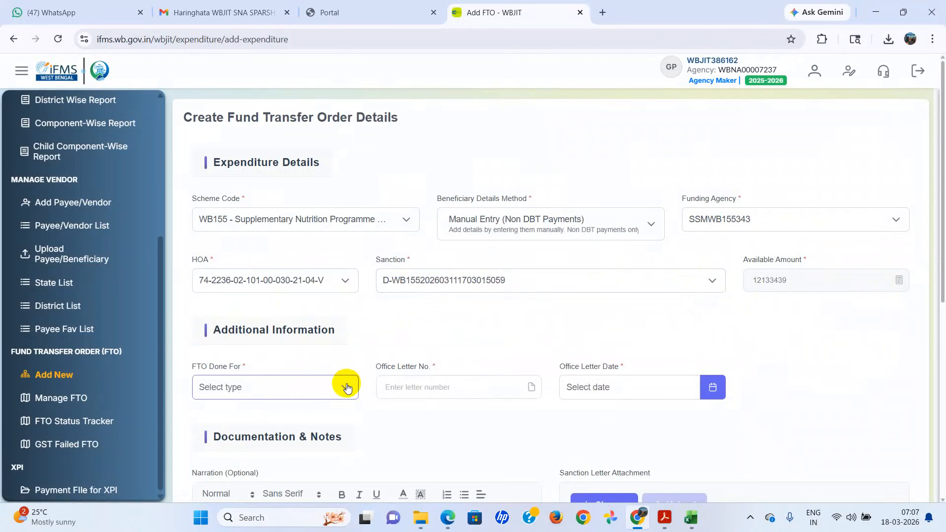
# Set FTO Done For to VENDOR / BENEFICIARY and enter office letter number 175/ICD/HGT dated 18/03/2026
pyautogui.click(347, 388)
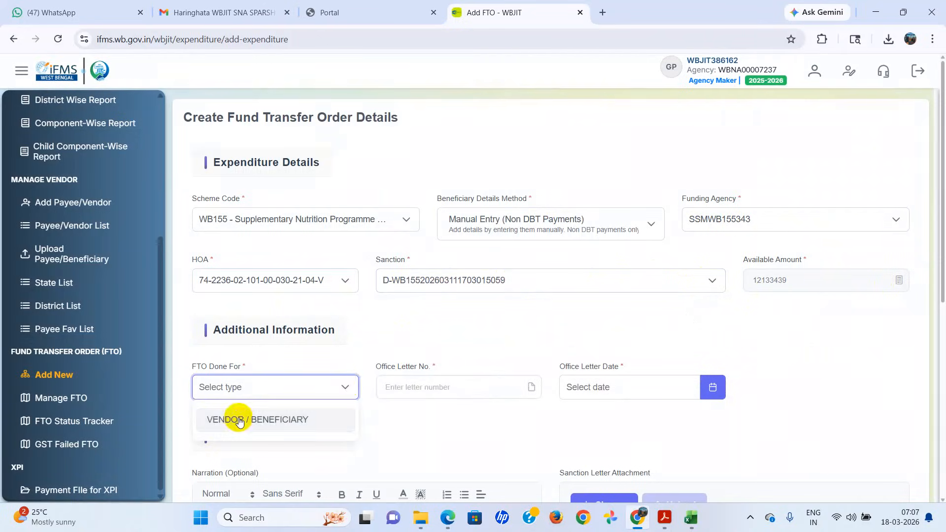
pyautogui.click(271, 420)
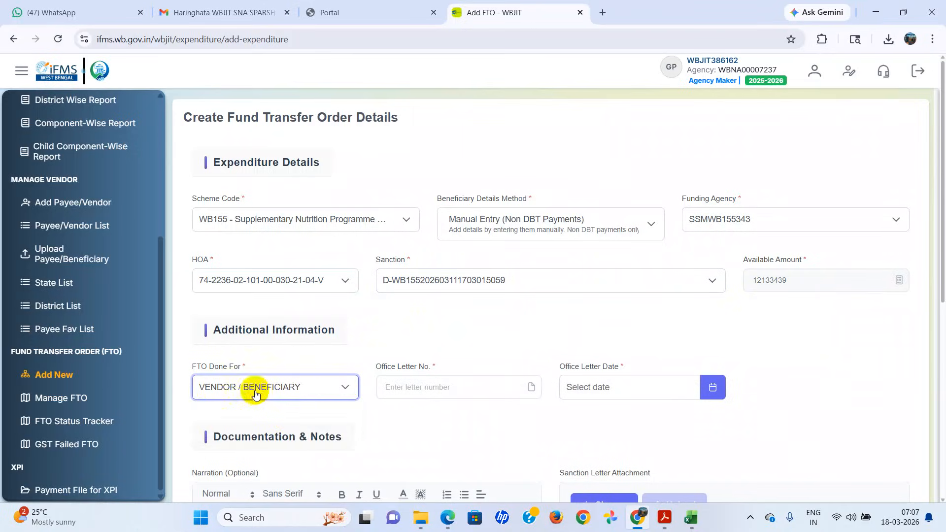
pyautogui.click(449, 387)
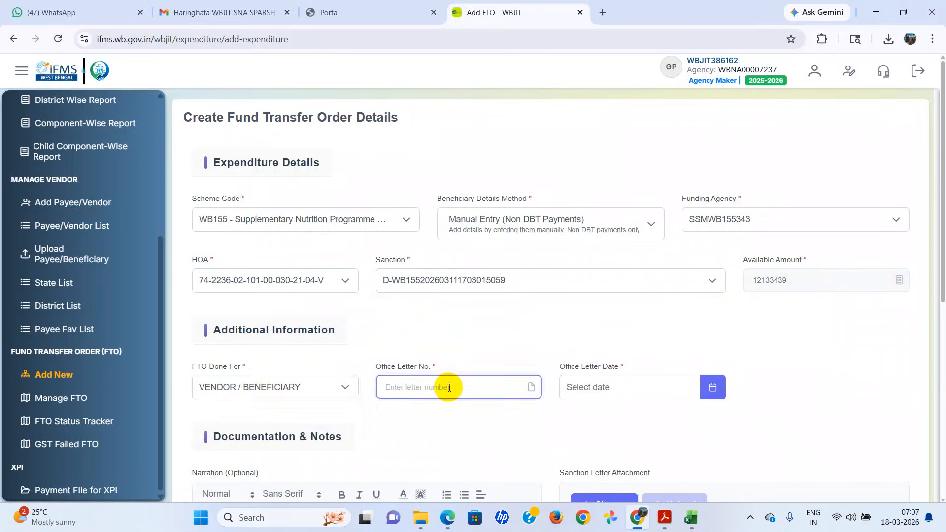
pyautogui.write('7')
pyautogui.press('BackSpace')
pyautogui.write('175/ICD/HGT')
pyautogui.click(714, 387)
pyautogui.click(668, 290)
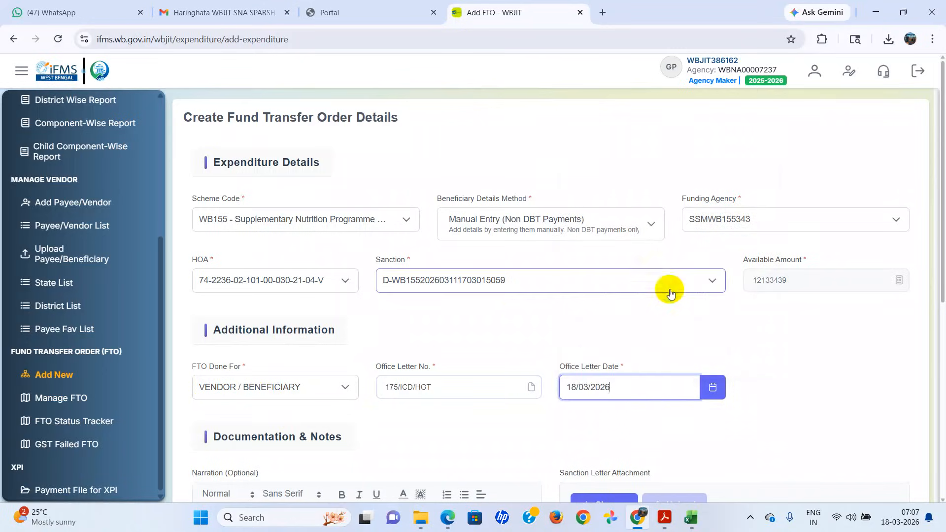
# Enter the narration "Egg Veg bill payable to AWWs for February 2026"
pyautogui.scroll(-2, 457, 320)
pyautogui.click(245, 417)
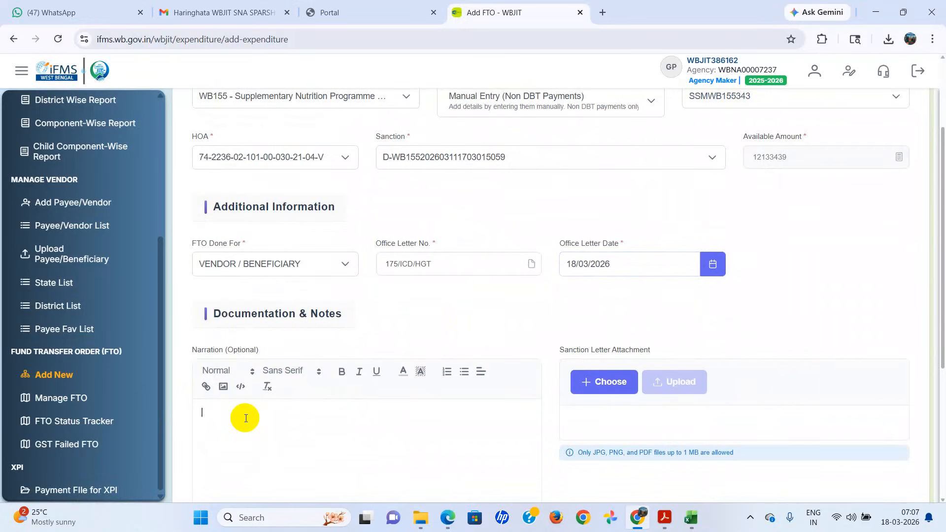
pyautogui.write('E')
pyautogui.write('gg Ve')
pyautogui.write('g bl')
pyautogui.write('ll.a')
pyautogui.press('BackSpace')
pyautogui.write('payable to AWWs for Februa')
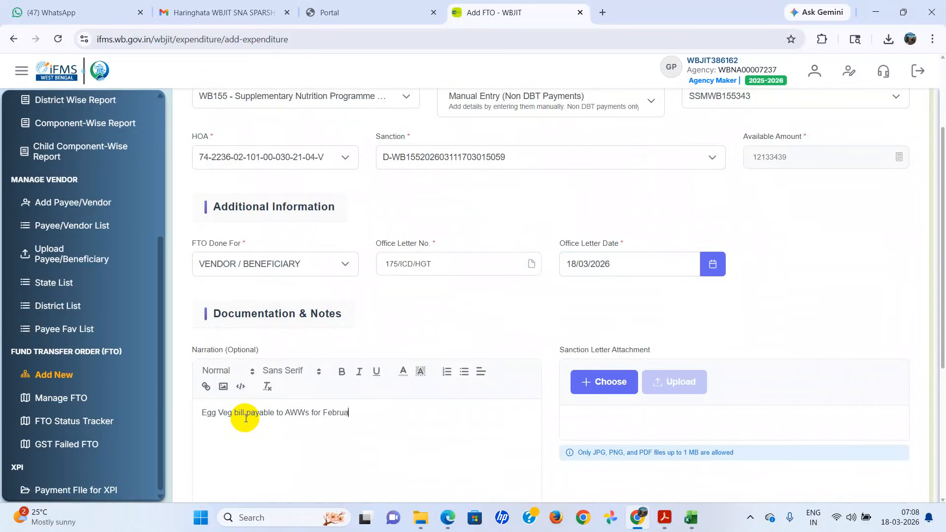
pyautogui.write('ry 2026')
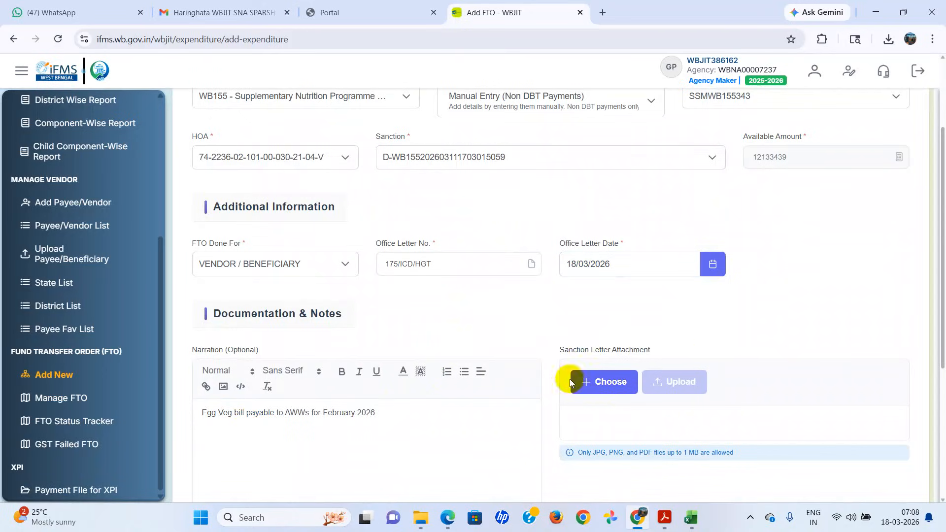
pyautogui.click(603, 384)
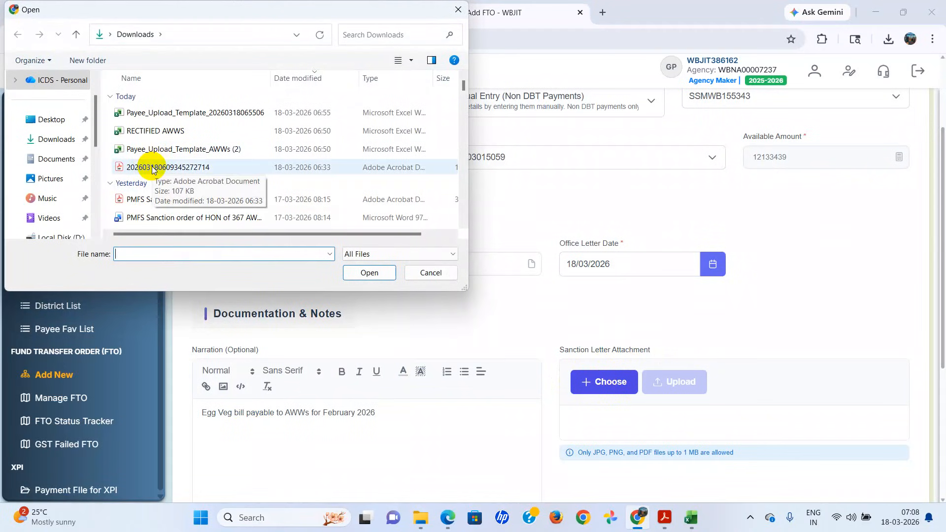
pyautogui.click(174, 167)
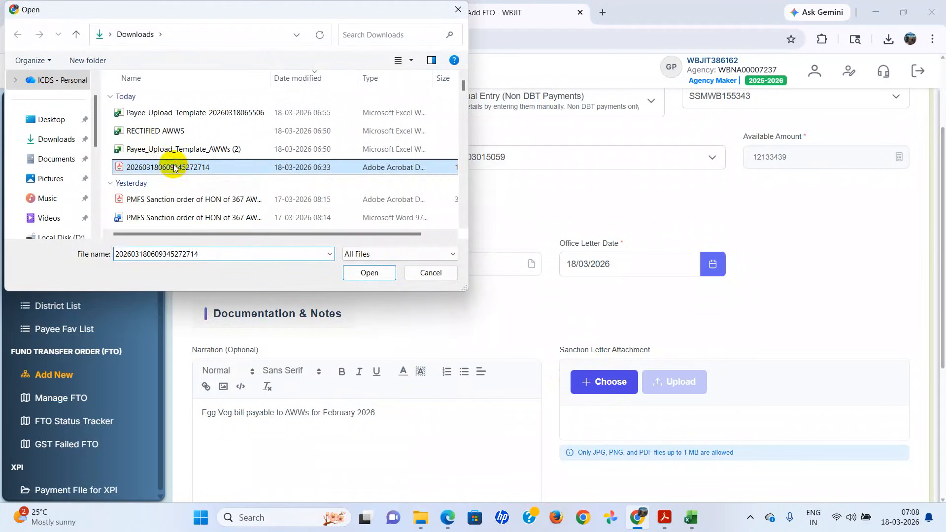
pyautogui.click(369, 272)
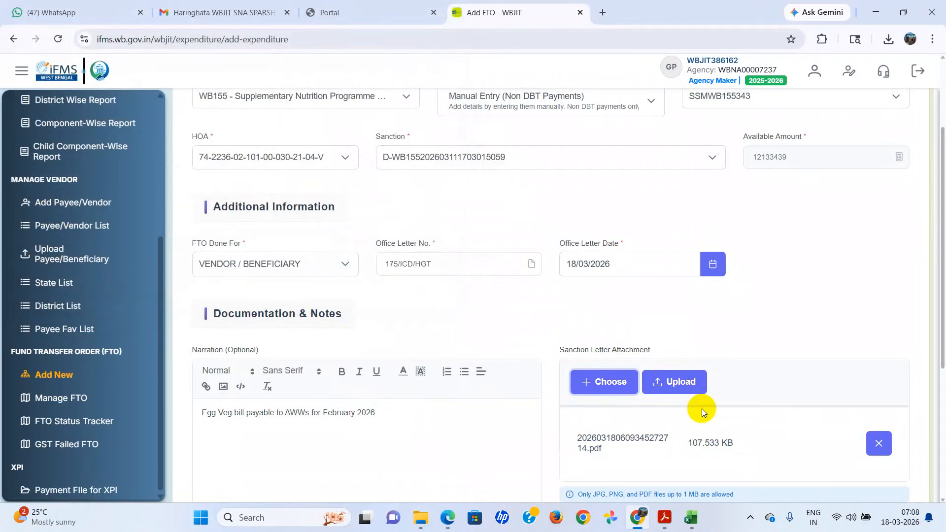
pyautogui.click(877, 442)
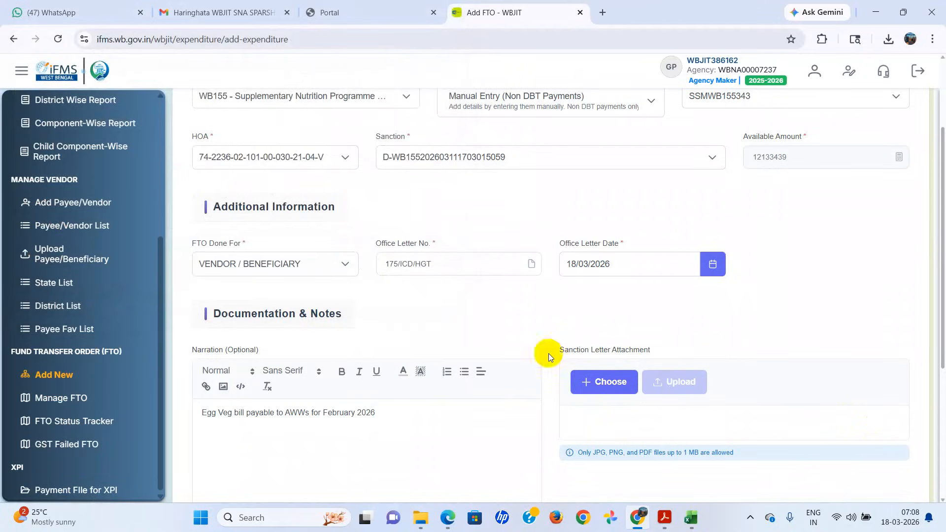
# Submit the fund transfer order details and confirm the FTO's creation
pyautogui.scroll(-4, 584, 366)
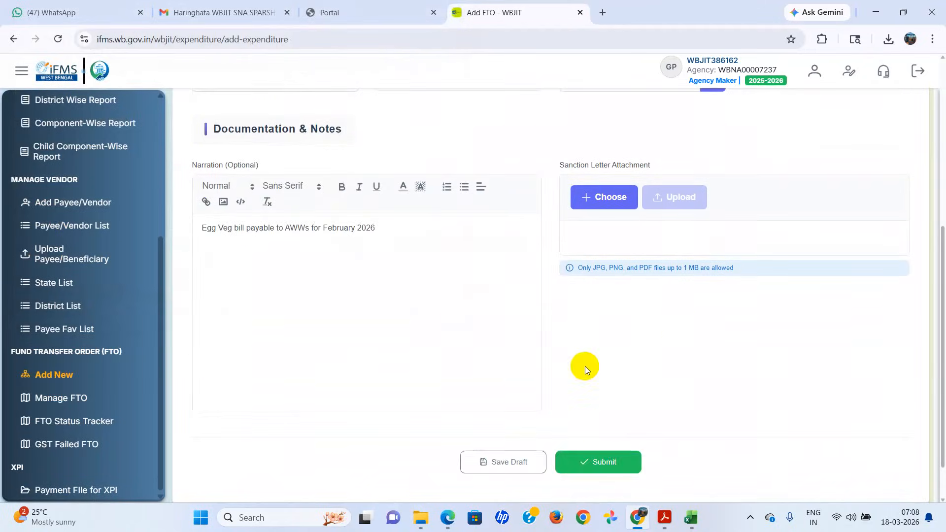
pyautogui.click(594, 462)
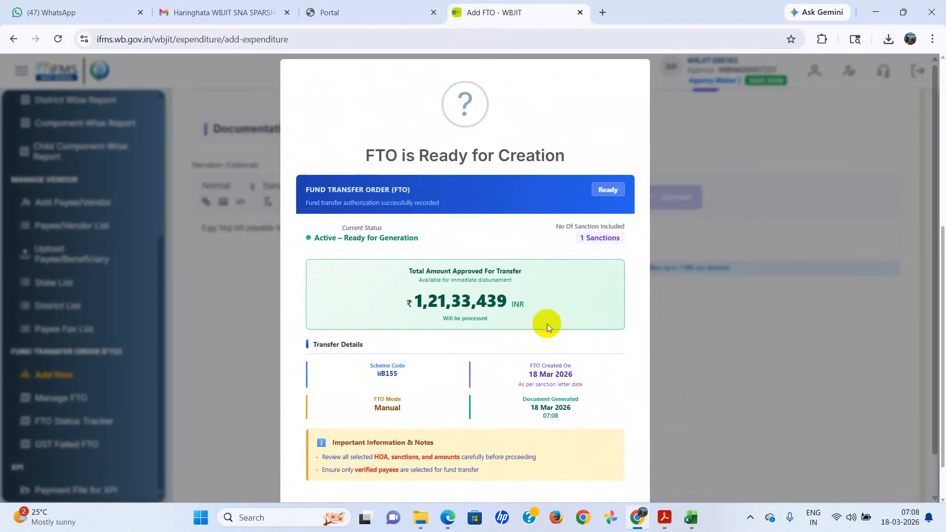
pyautogui.scroll(-1, 546, 324)
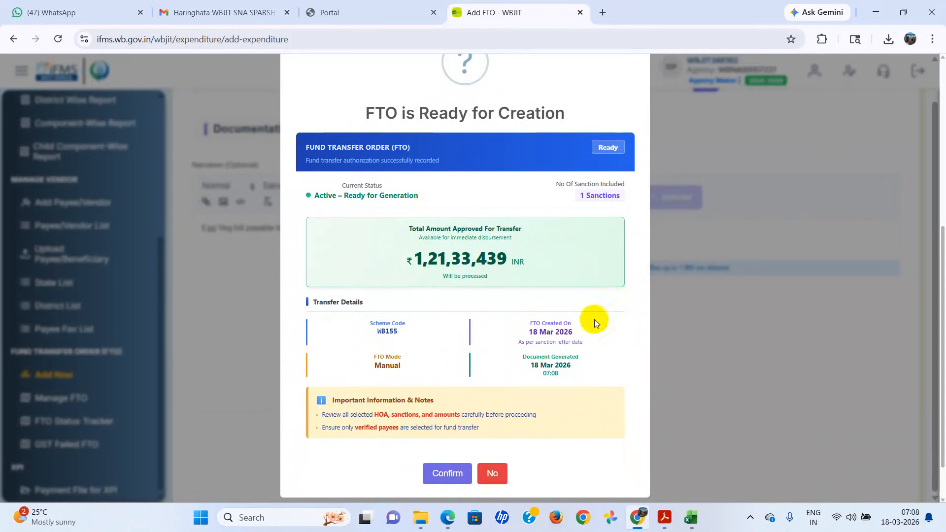
pyautogui.click(446, 473)
pyautogui.click(471, 345)
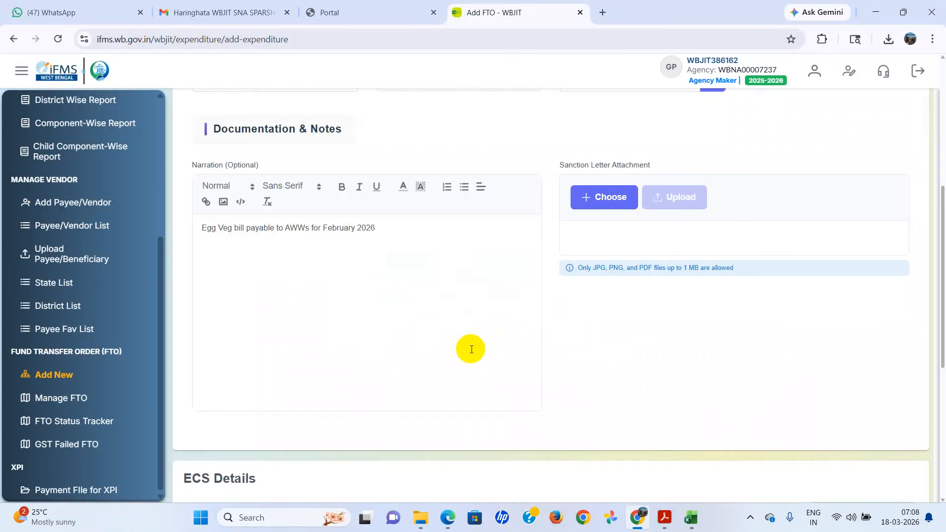
# Set the payee search in ECS Details to Fav List
pyautogui.scroll(-6, 562, 311)
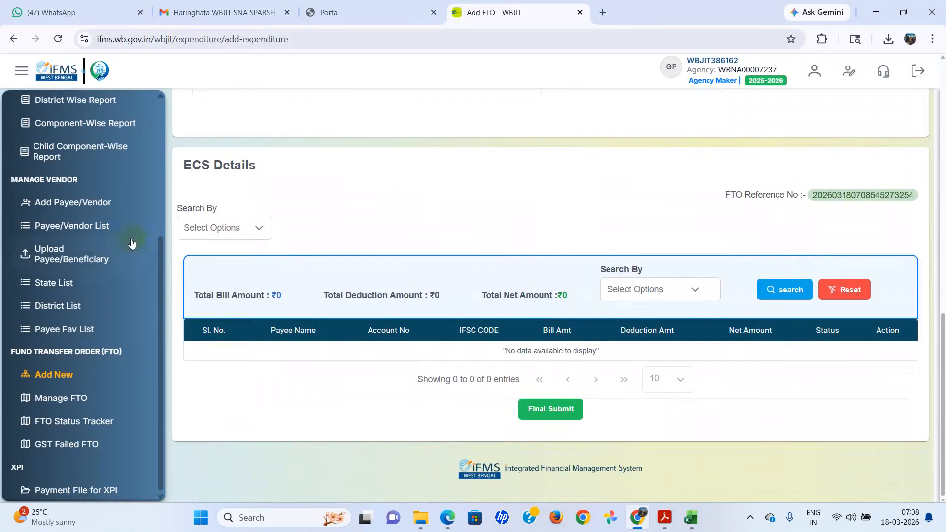
pyautogui.click(269, 232)
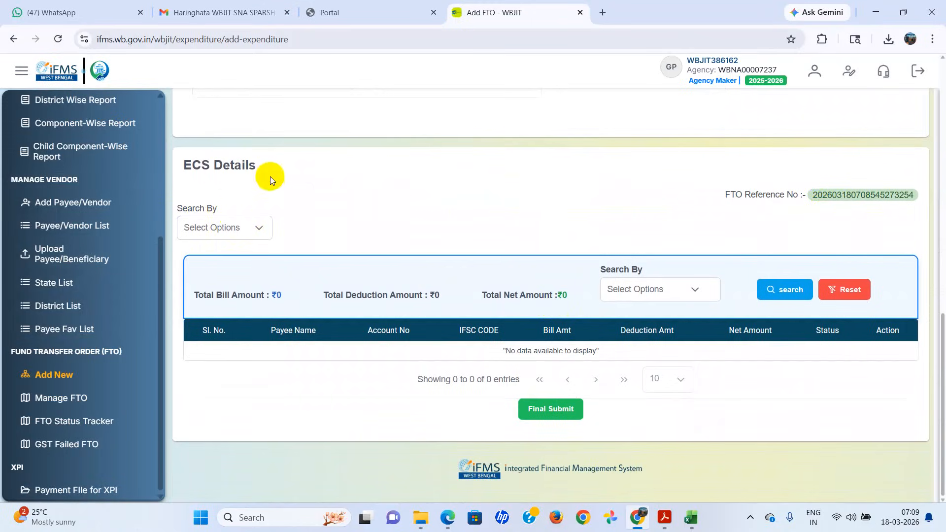
pyautogui.click(257, 230)
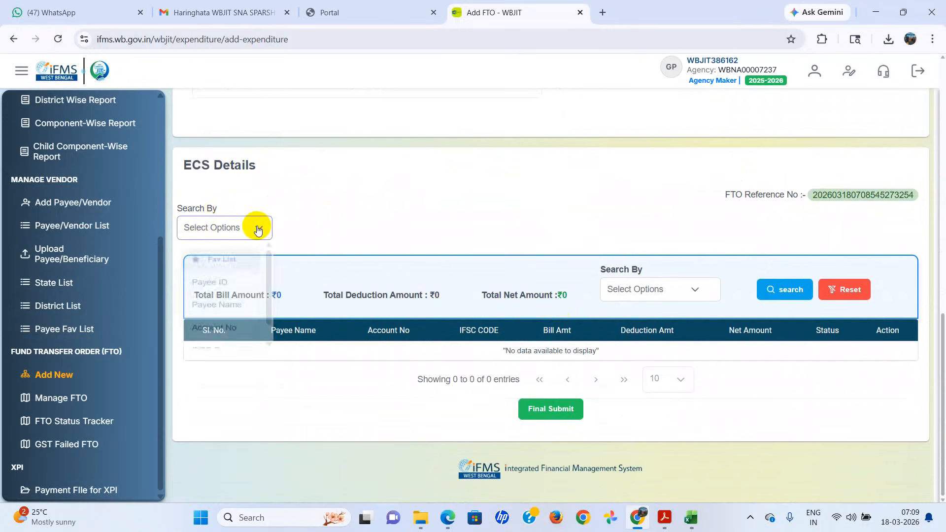
pyautogui.click(214, 260)
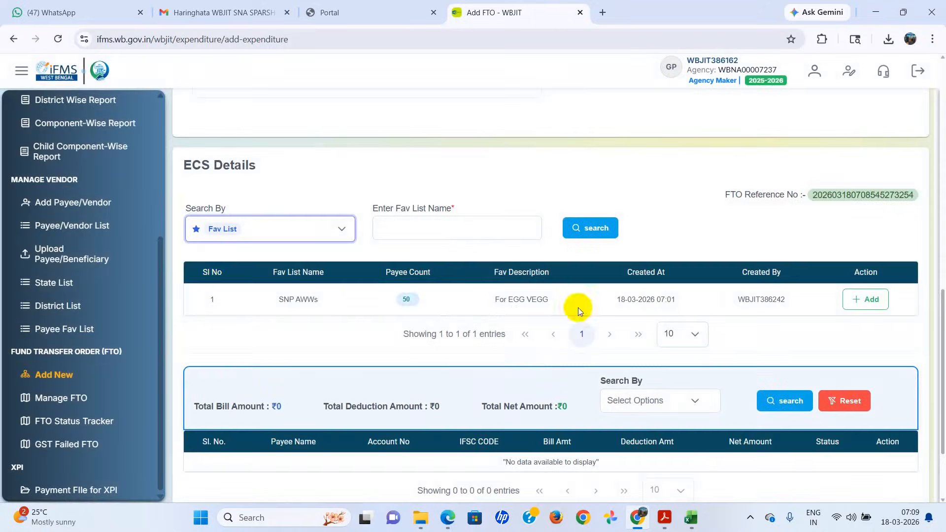
pyautogui.click(865, 299)
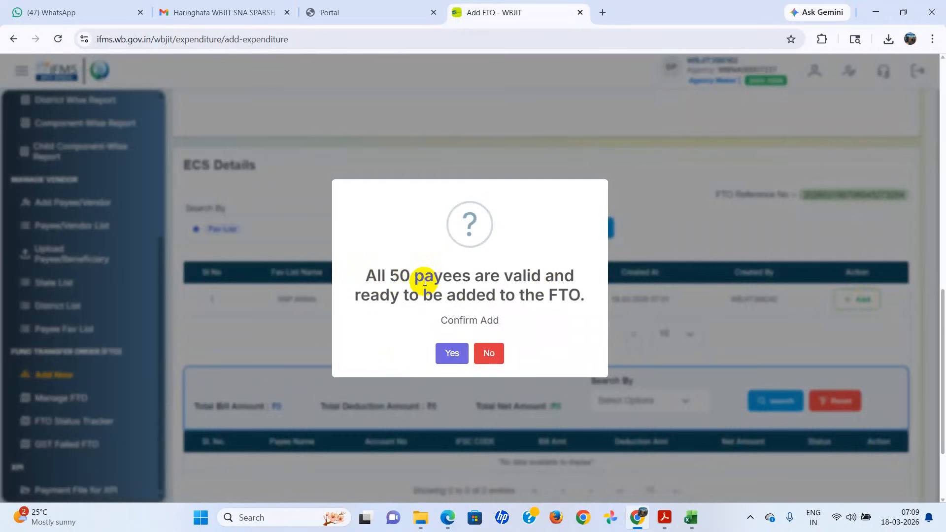
pyautogui.click(494, 353)
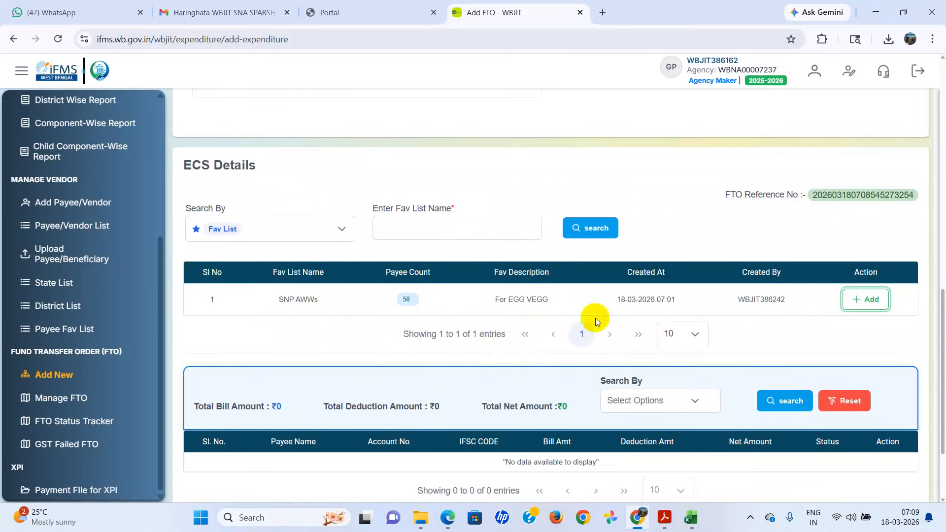
pyautogui.scroll(-2, 583, 321)
pyautogui.scroll(2, 583, 320)
# Search the payees in ECS Details by Payee Name using "som"
pyautogui.click(338, 228)
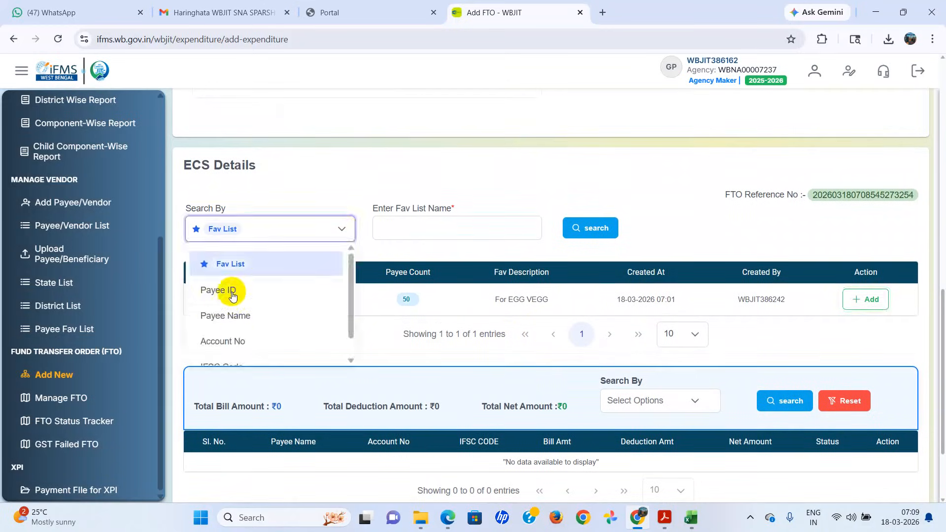
pyautogui.click(229, 315)
pyautogui.click(462, 233)
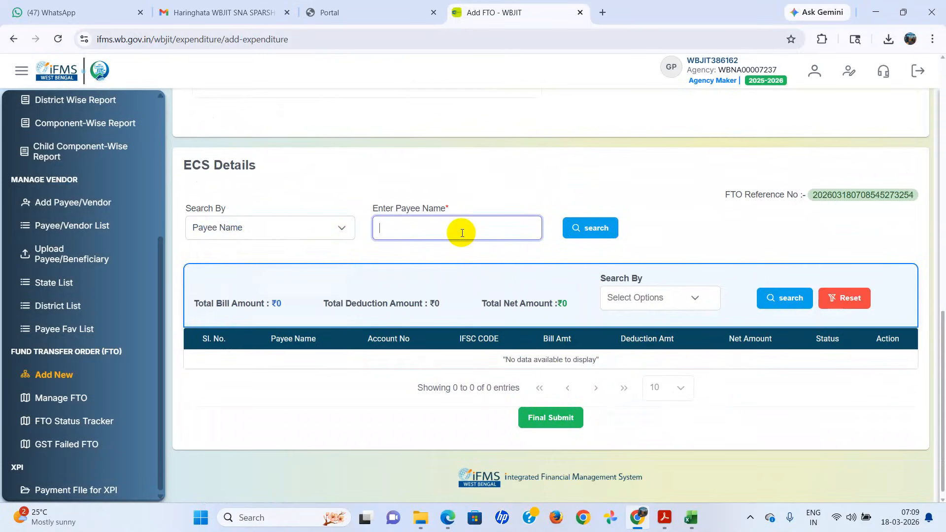
pyautogui.write('som')
pyautogui.click(593, 233)
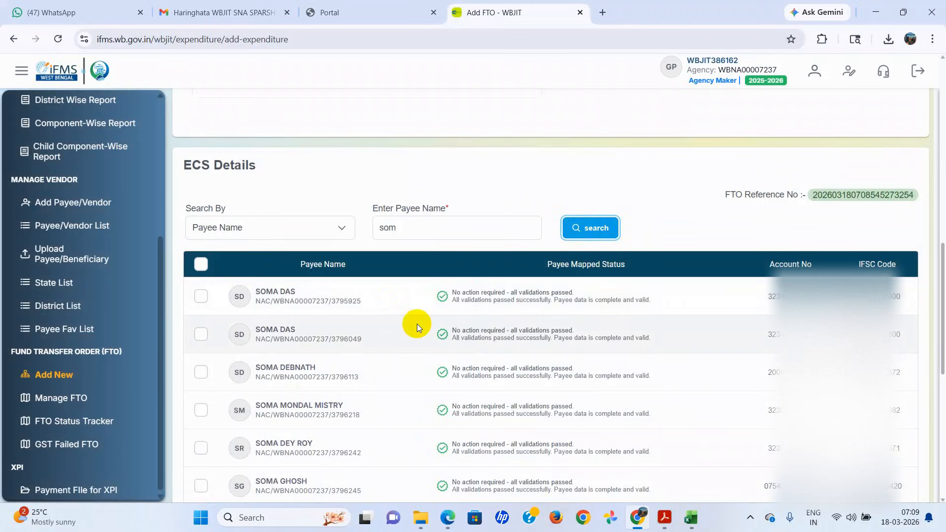
# Select the first three payees in the search results, add them to the FTO and dismiss the payee summary
pyautogui.click(200, 296)
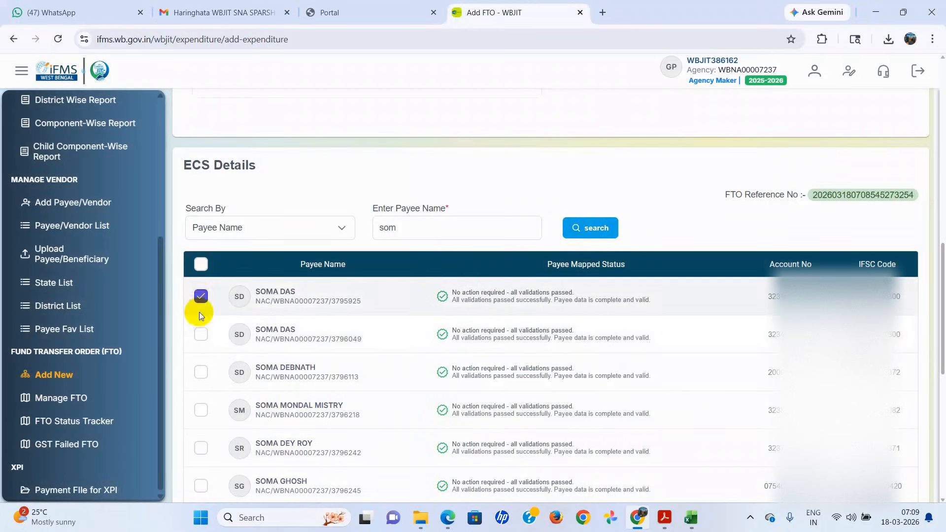
pyautogui.click(200, 334)
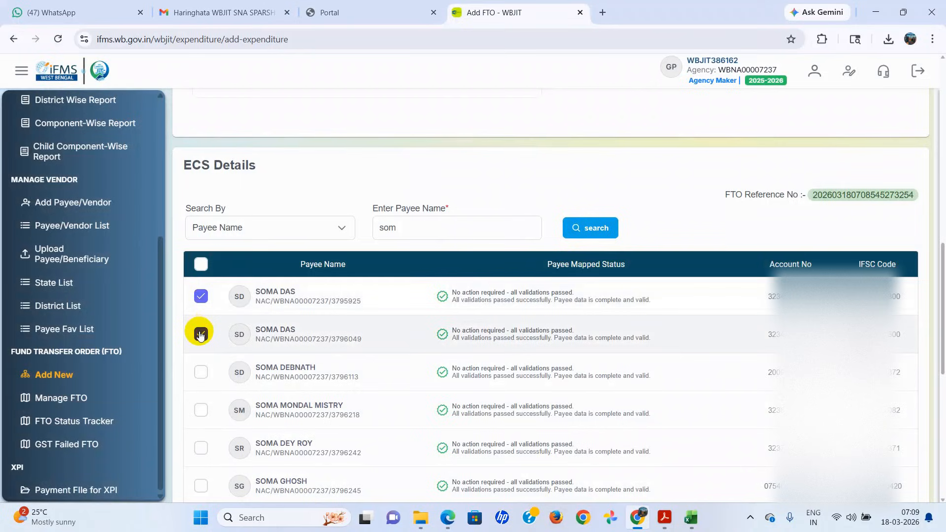
pyautogui.click(201, 372)
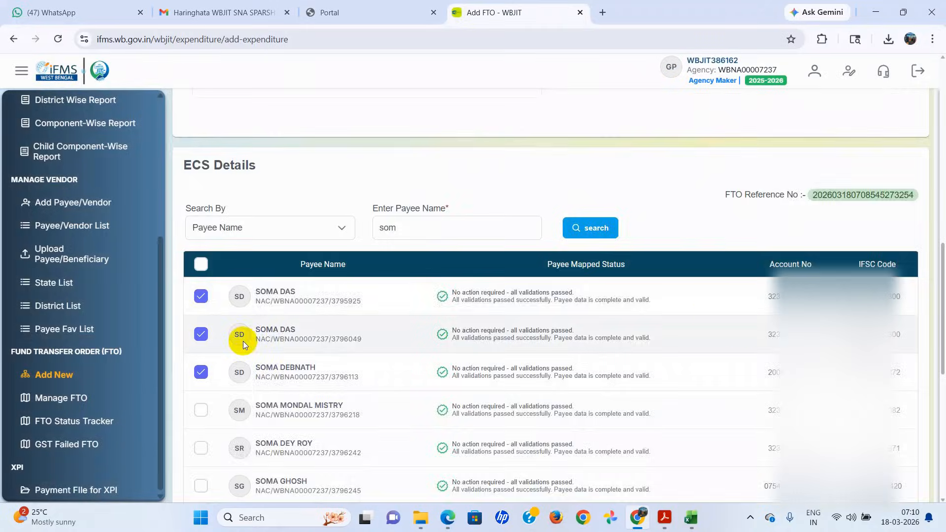
pyautogui.scroll(-8, 717, 321)
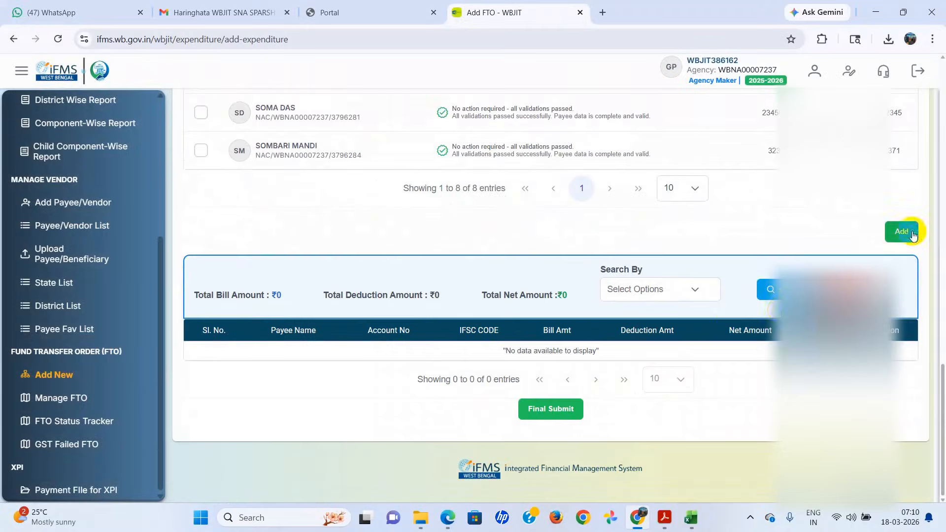
pyautogui.click(902, 231)
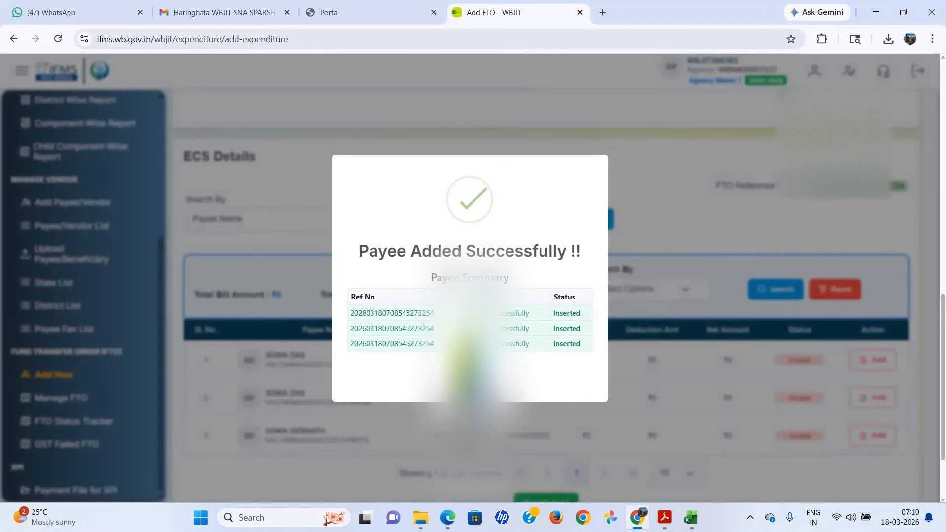
pyautogui.click(679, 368)
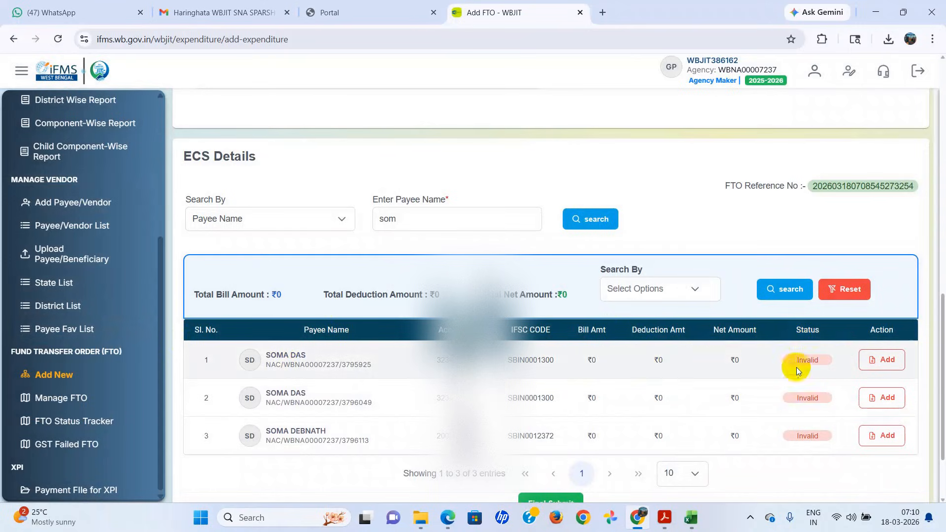
# Start a sub voucher for the first added payee with number 5/2025-2026 and date 18/03/2026
pyautogui.click(889, 362)
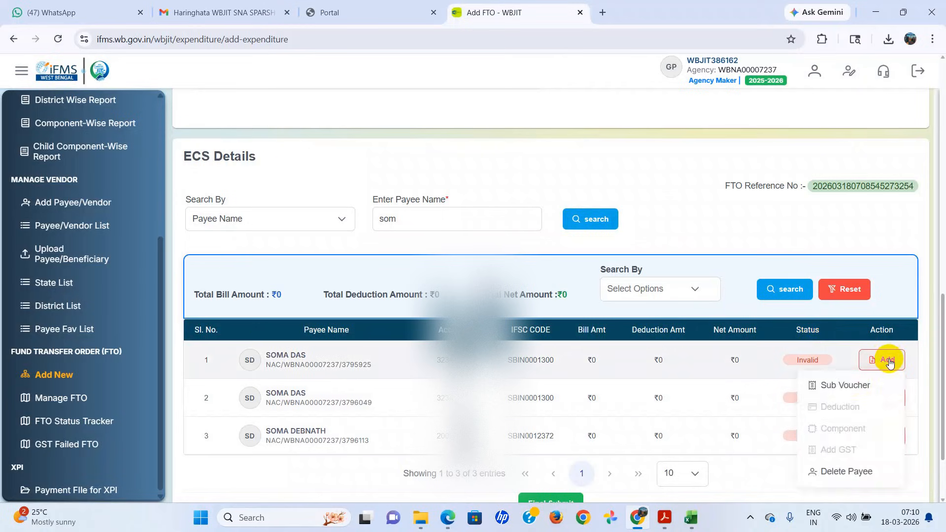
pyautogui.click(841, 385)
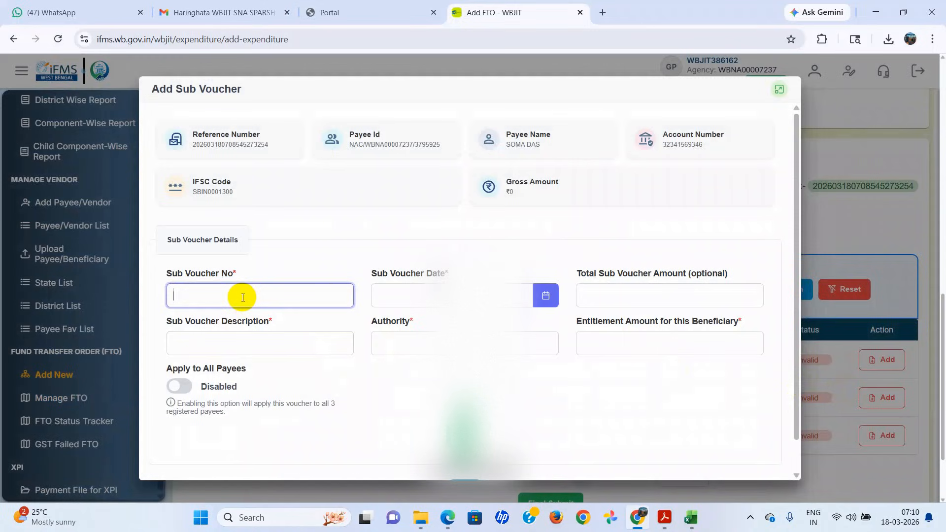
pyautogui.write('5/2025-2026')
pyautogui.click(541, 297)
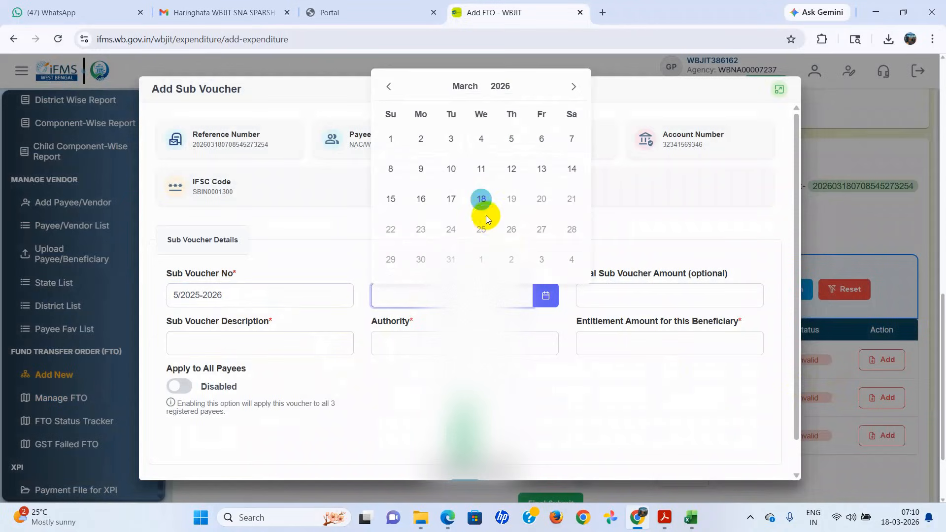
pyautogui.click(481, 199)
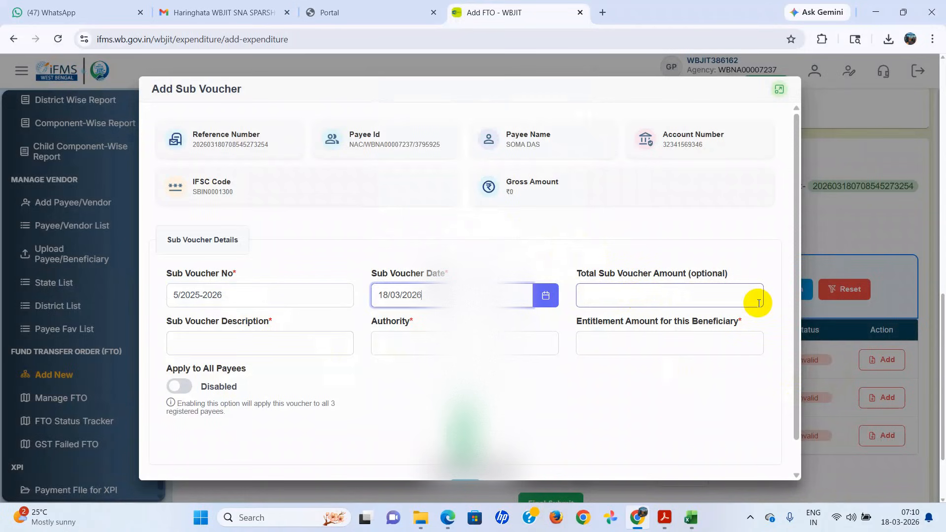
# Enter the sub voucher description "Egg Veg Bill for Feb 2026" and set the authority to CDPO HARINGHATA
pyautogui.click(228, 341)
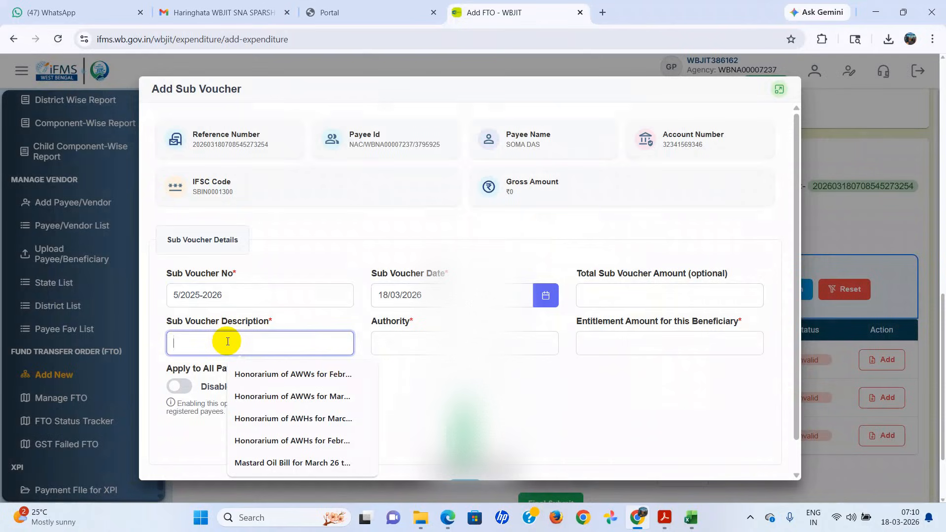
pyautogui.write('Egg ')
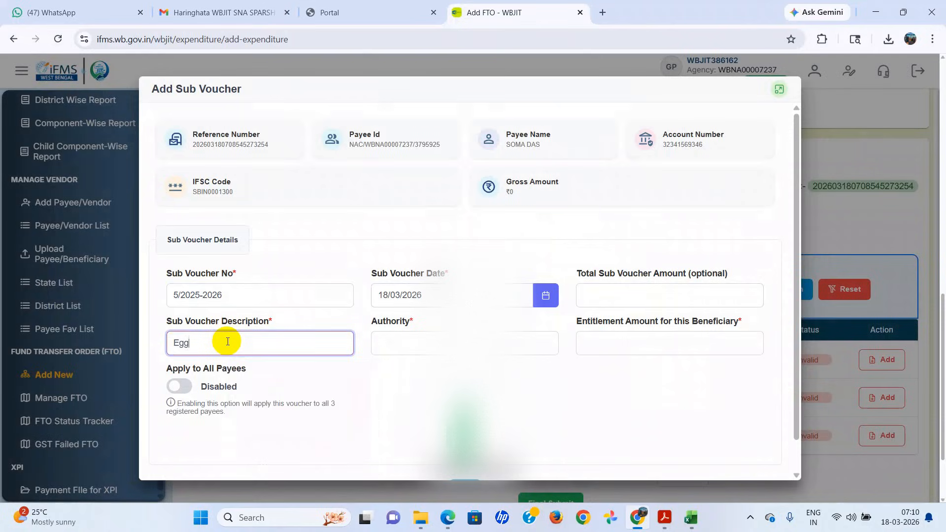
pyautogui.write('Veg Bill for Feb 2026')
pyautogui.click(409, 346)
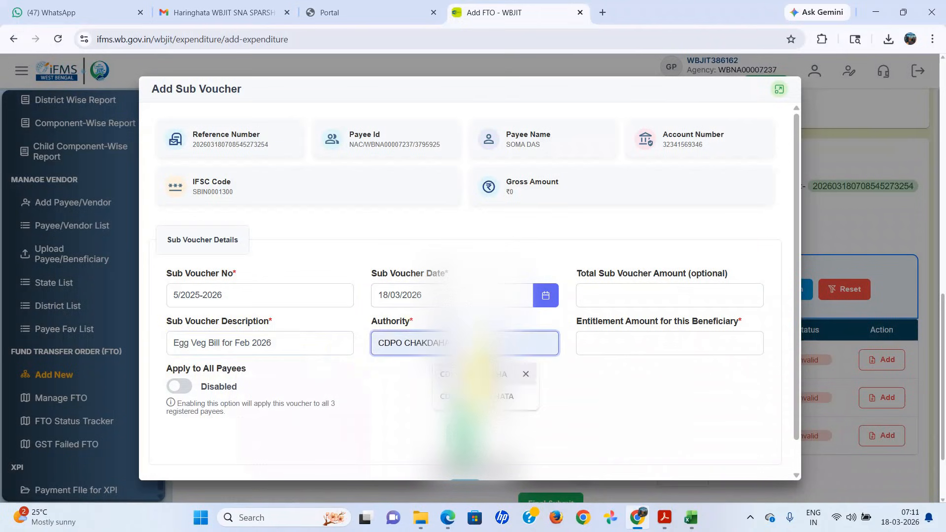
pyautogui.click(450, 396)
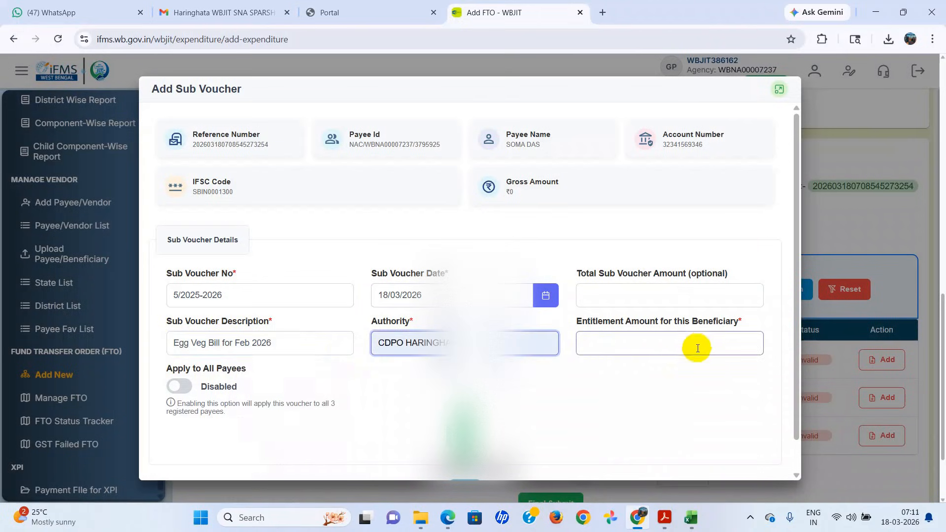
# Set the entitlement amount for this beneficiary to 8751 and save the sub voucher
pyautogui.click(660, 346)
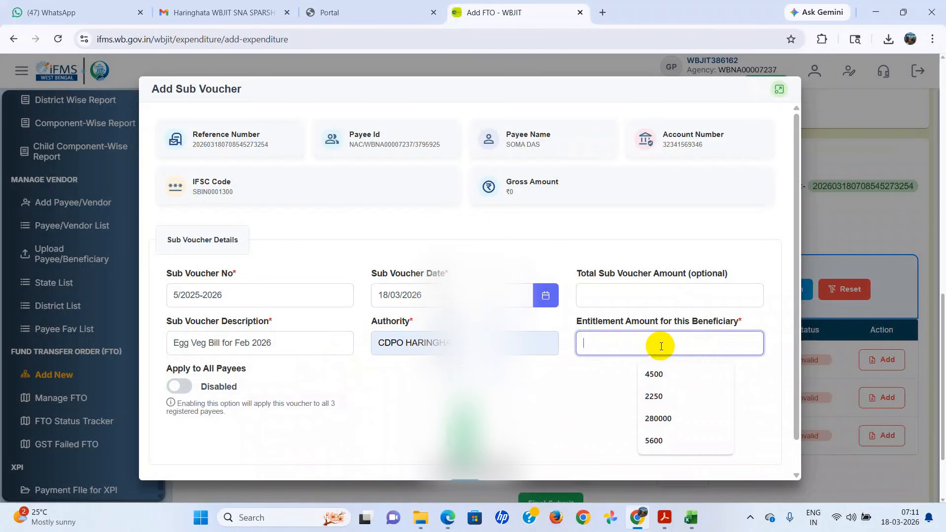
pyautogui.write('8751')
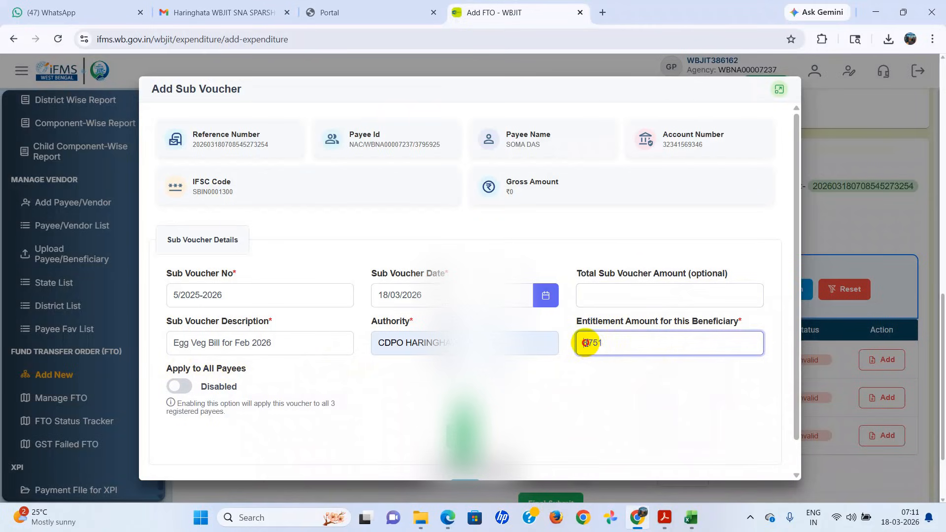
pyautogui.moveTo(584, 343); pyautogui.dragTo(611, 343)
pyautogui.click(566, 374)
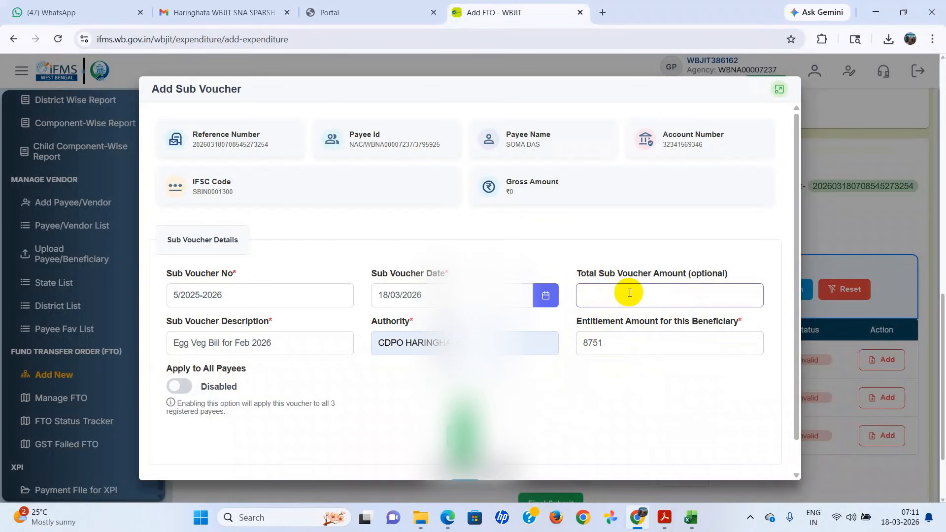
pyautogui.click(465, 435)
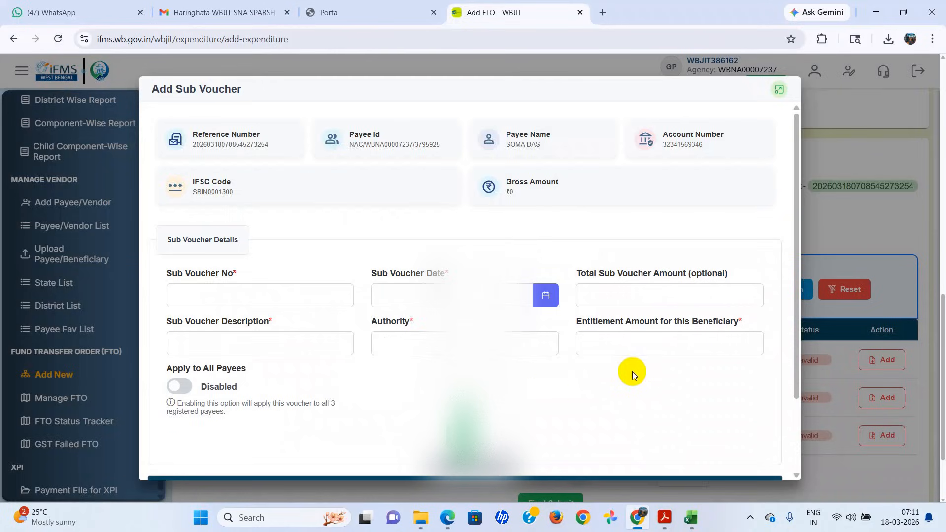
# Review the saved sub voucher entry, close its dialog and examine the reason for the first payee's status
pyautogui.scroll(-2, 548, 387)
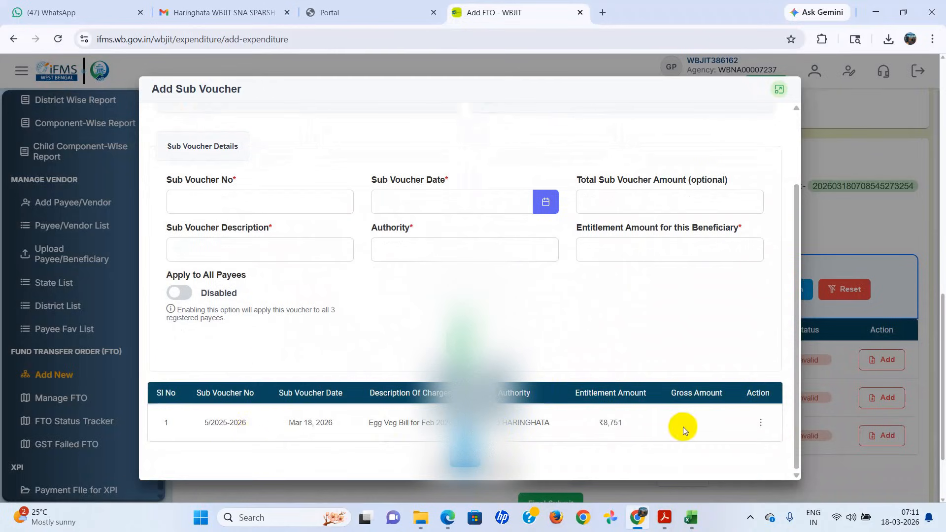
pyautogui.click(761, 425)
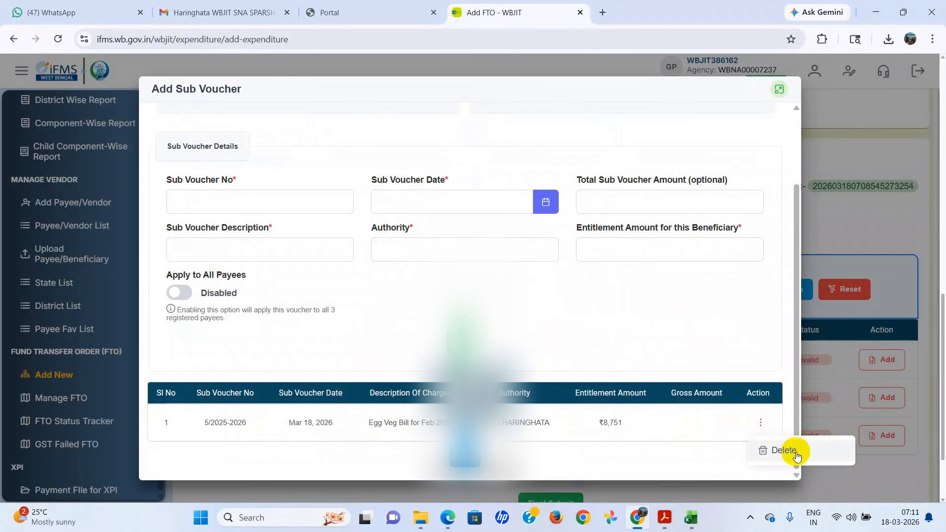
pyautogui.click(624, 448)
pyautogui.click(465, 454)
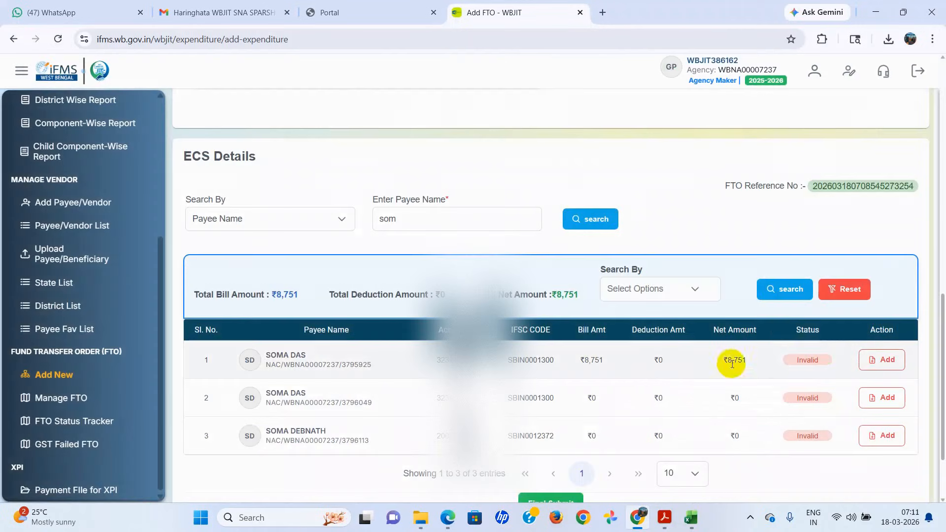
pyautogui.click(792, 360)
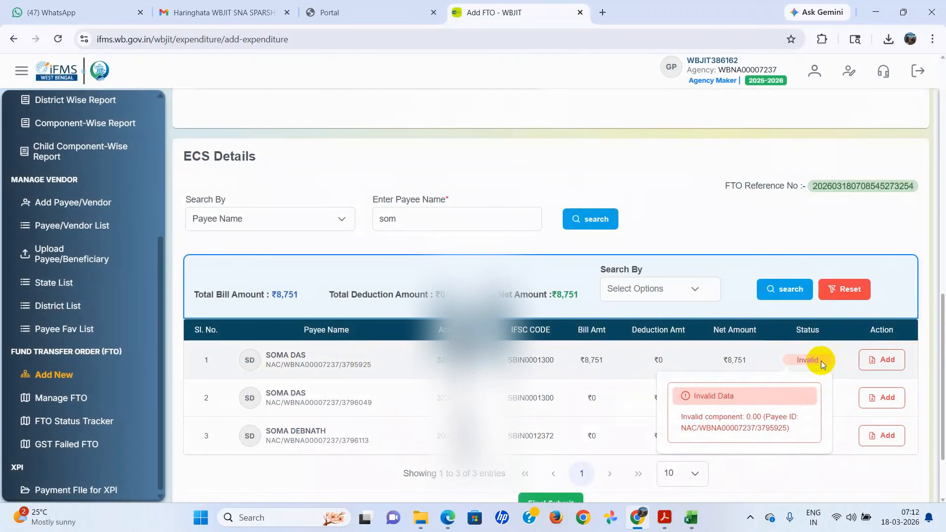
# Assign component 01 Supplementary Nutrition Programme to the first payee with a component amount of 8751
pyautogui.click(890, 361)
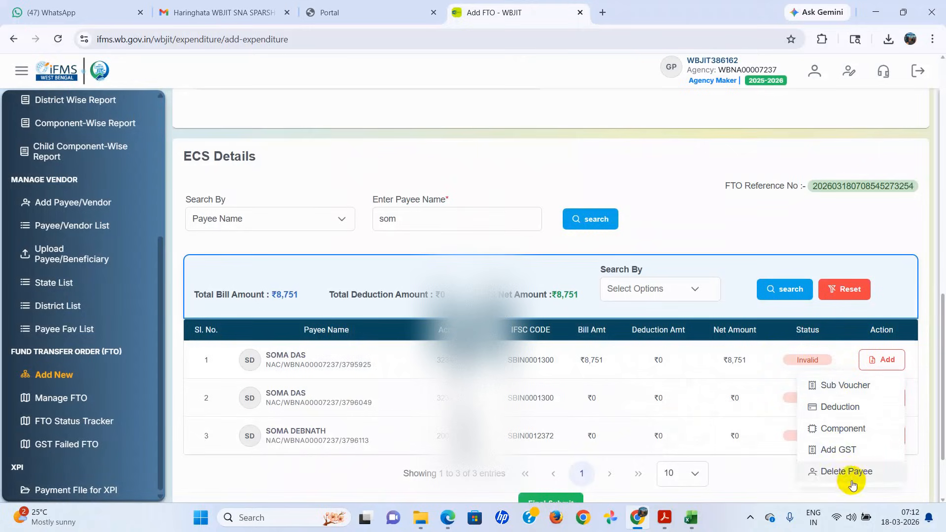
pyautogui.click(841, 428)
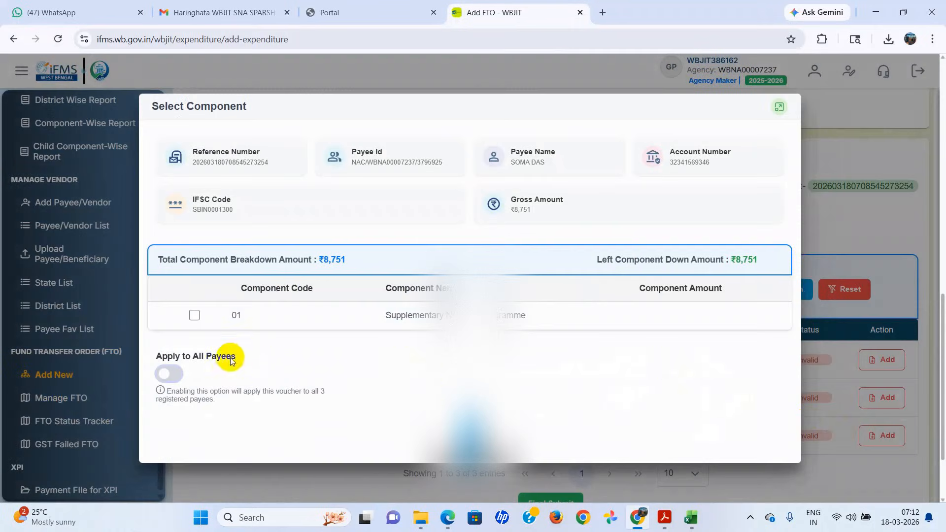
pyautogui.click(194, 315)
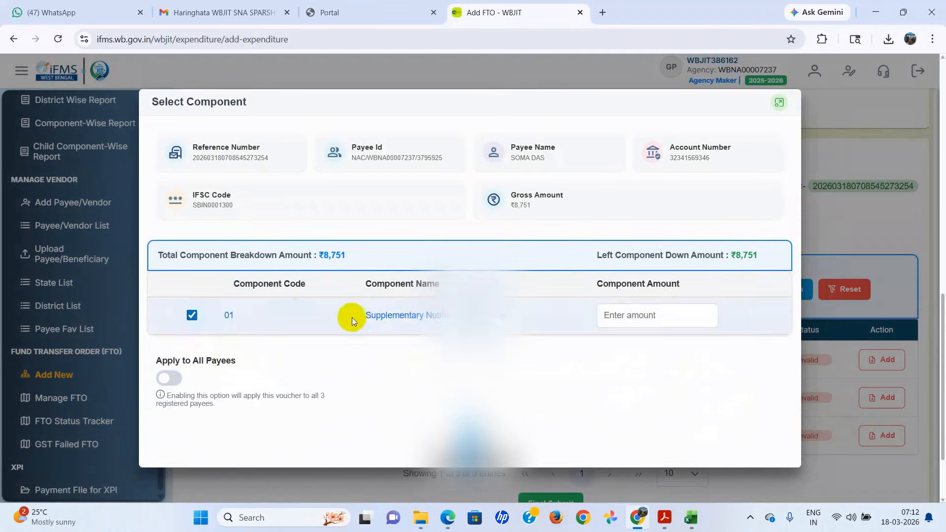
pyautogui.click(629, 313)
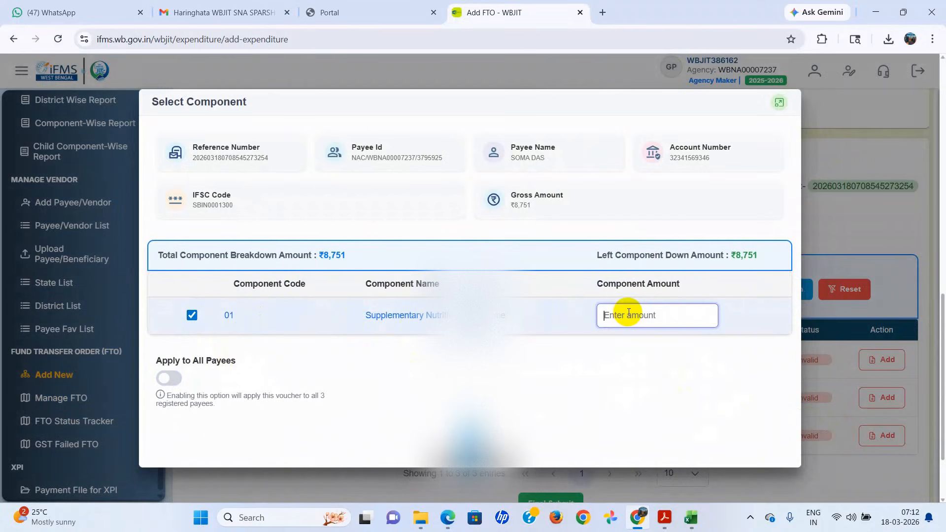
pyautogui.write('8751')
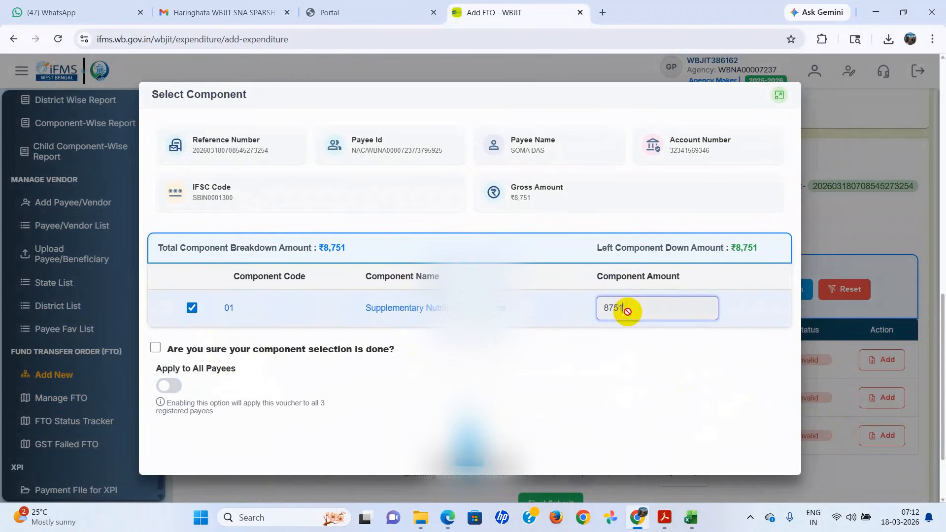
# Mark the first payee's component selection as done, submit it and confirm the submission
pyautogui.click(155, 350)
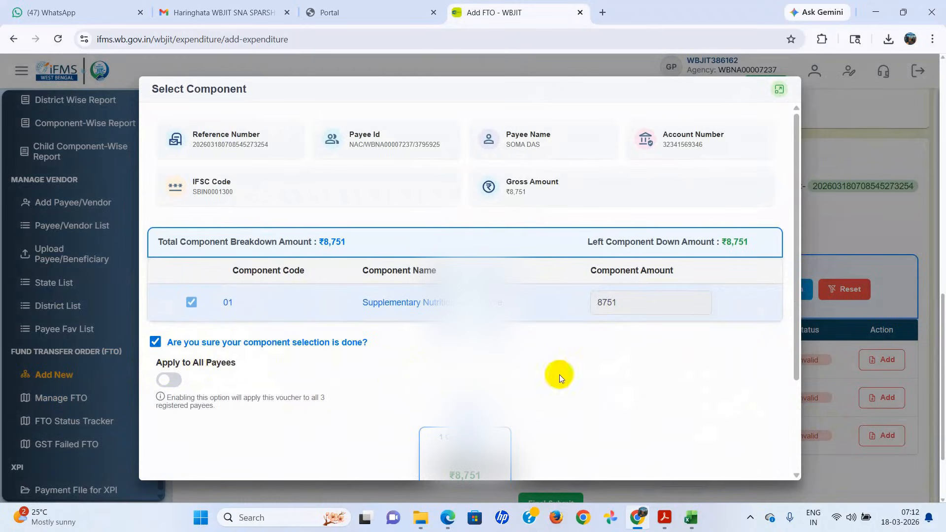
pyautogui.scroll(-3, 508, 360)
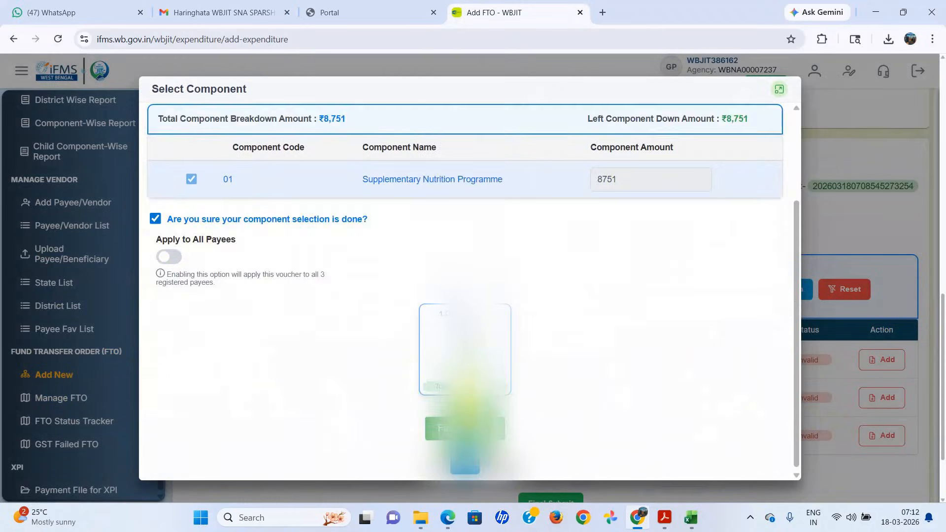
pyautogui.click(465, 428)
pyautogui.click(447, 352)
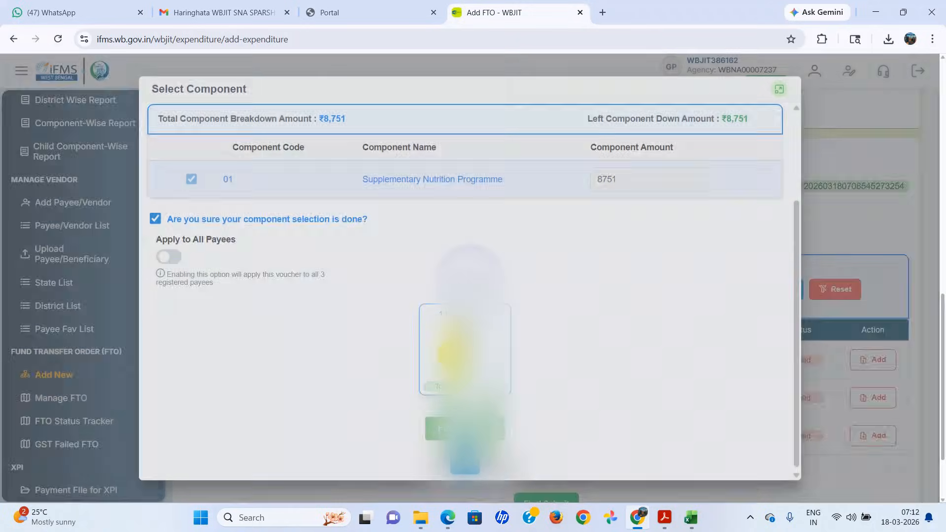
# Review the first payee's saved component entry, close its dialog and check the reason for the second payee's status
pyautogui.scroll(-2, 539, 359)
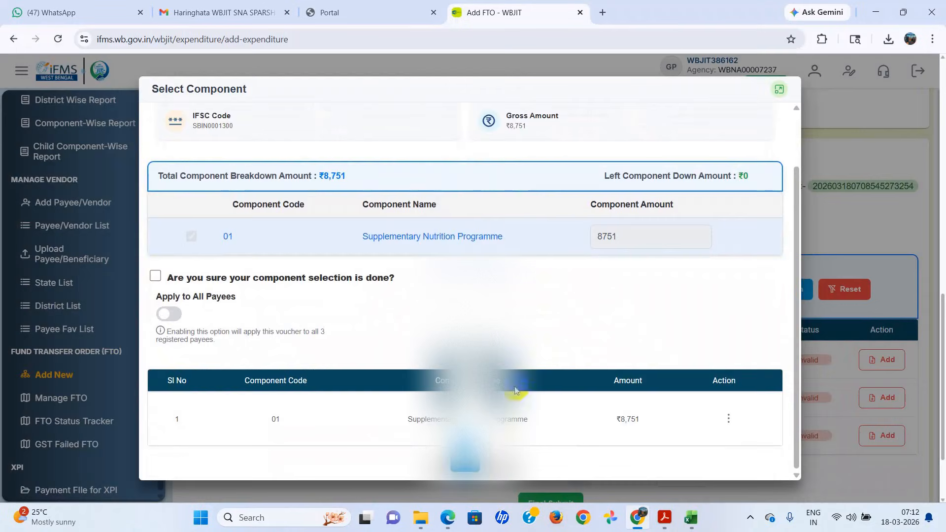
pyautogui.click(465, 463)
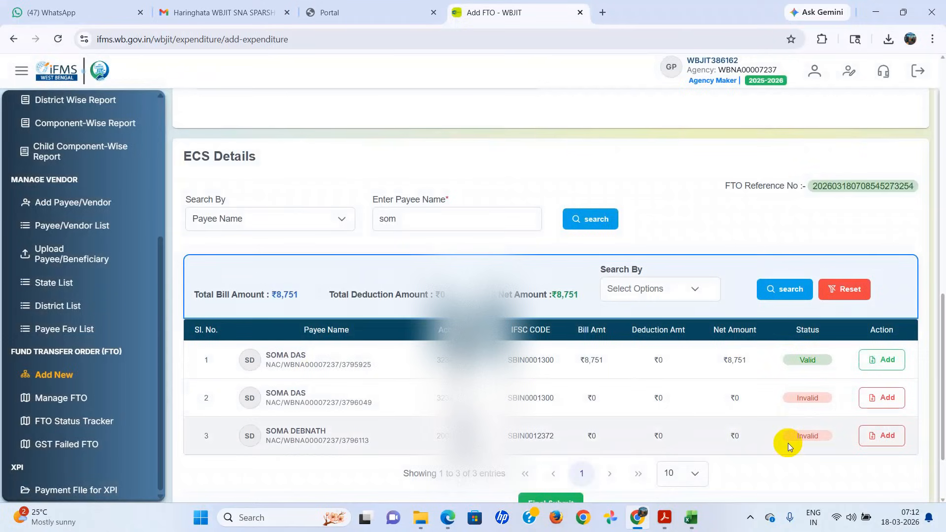
pyautogui.moveTo(831, 393)
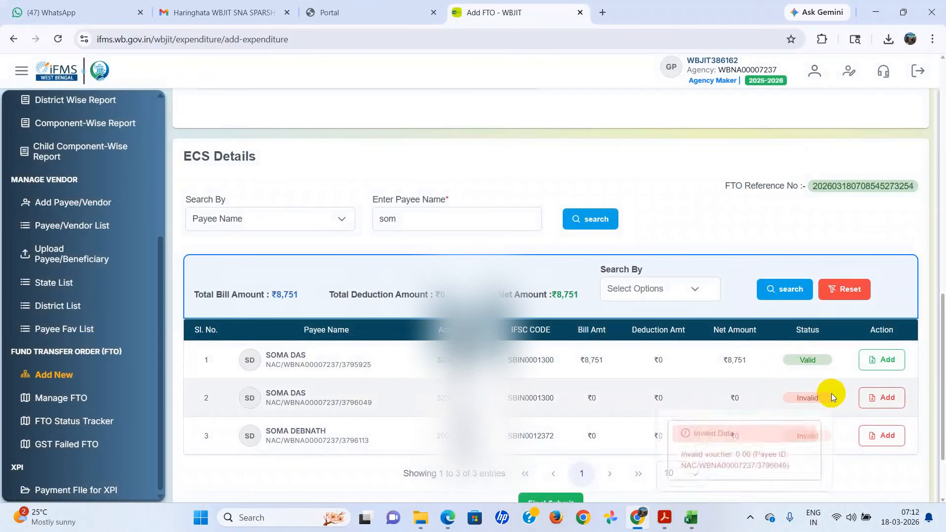
# Start a sub voucher for the second payee with number 5/2025-2026 and date 18/03/2026
pyautogui.click(890, 400)
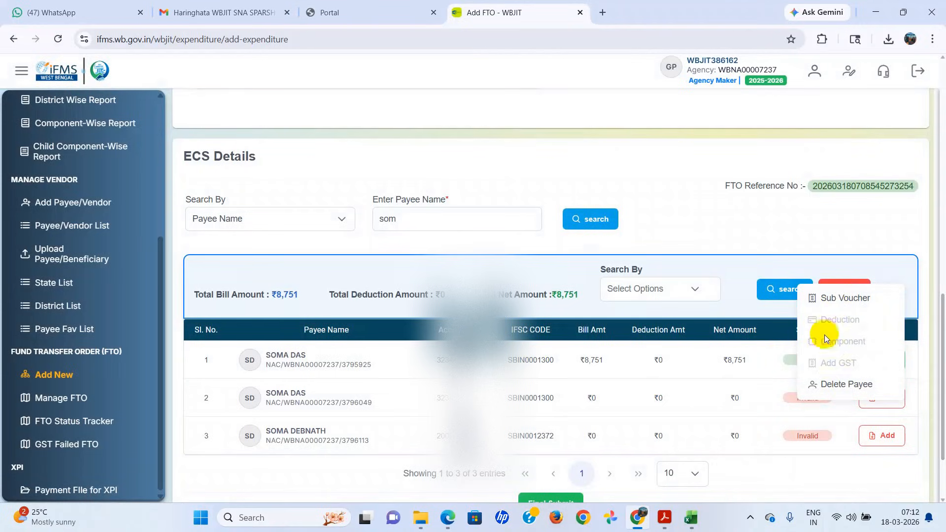
pyautogui.click(833, 298)
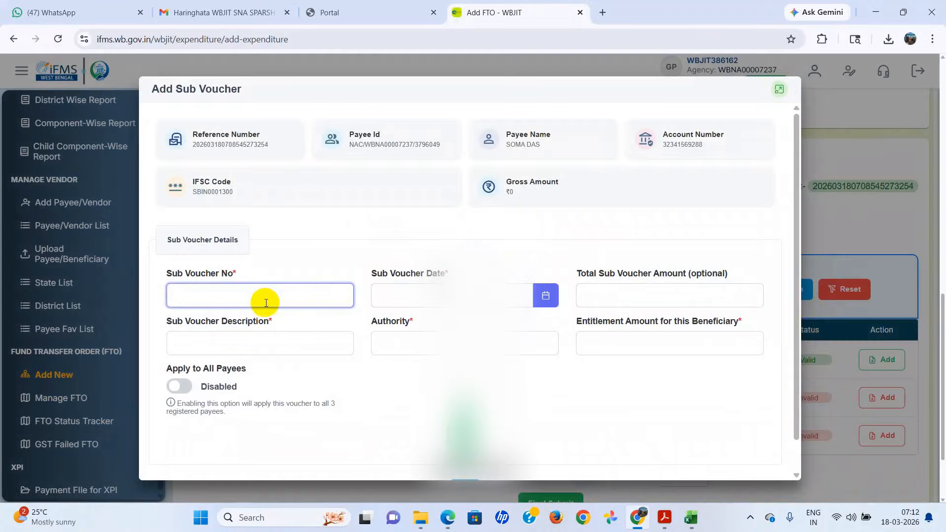
pyautogui.write('5/')
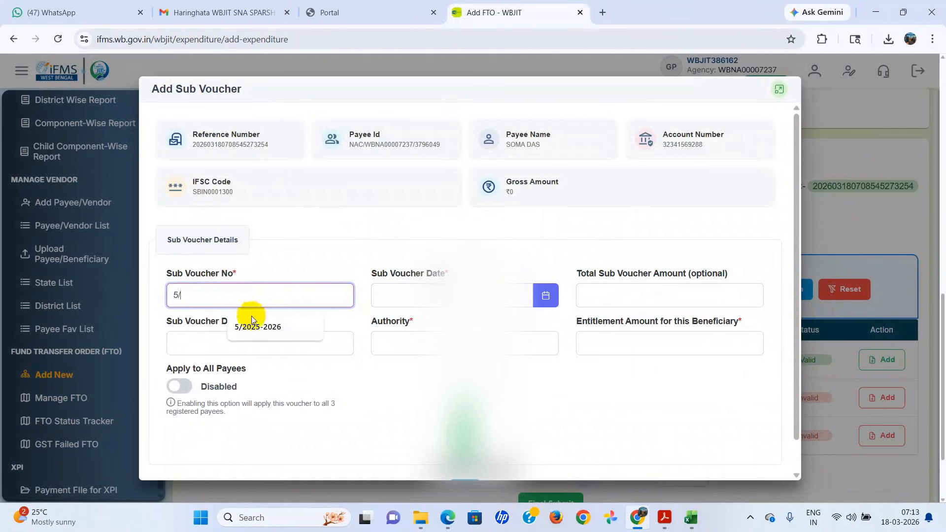
pyautogui.click(251, 318)
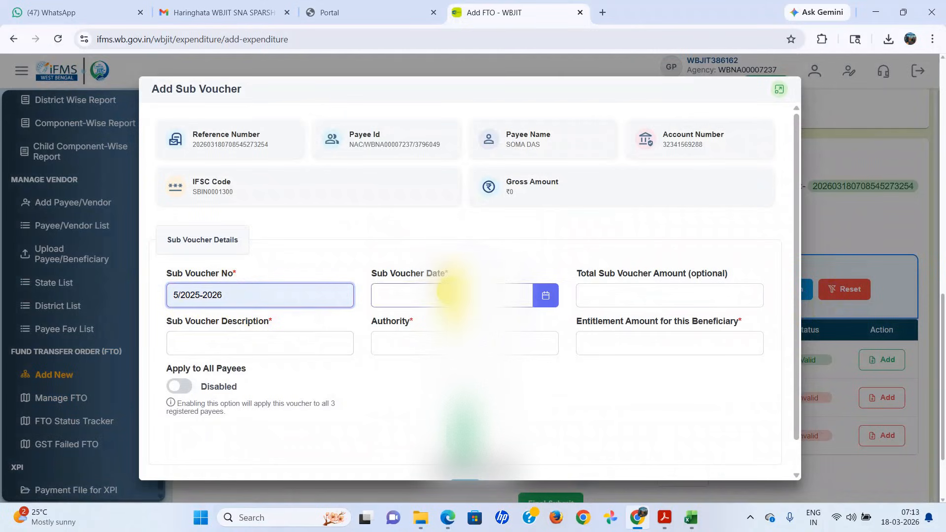
pyautogui.click(540, 294)
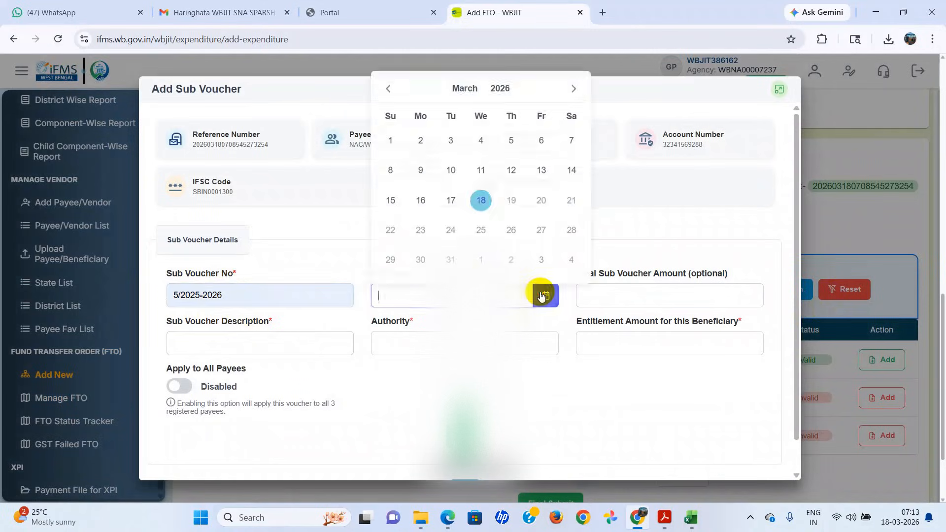
pyautogui.click(483, 201)
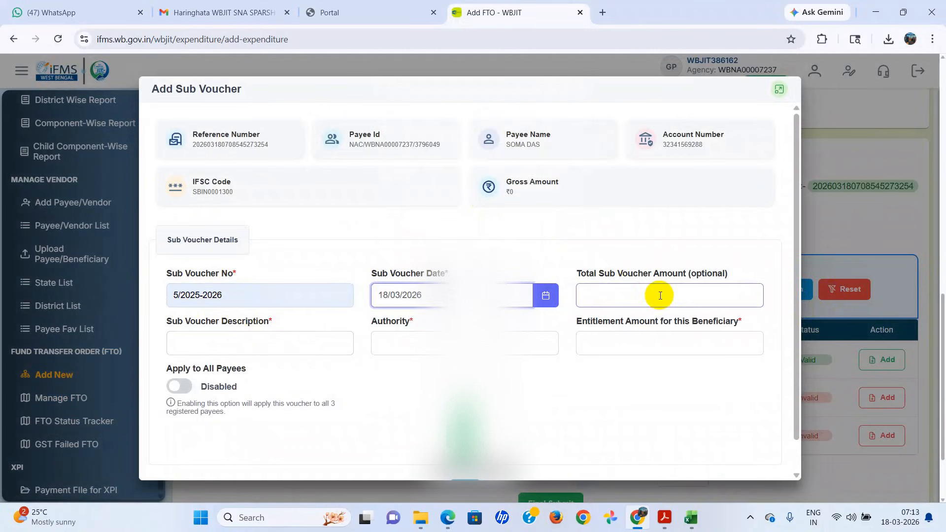
# Set the second payee's sub voucher description to "Egg Veg Bill for Feb 2026" and the authority to CDPO HARINGHATA
pyautogui.click(257, 340)
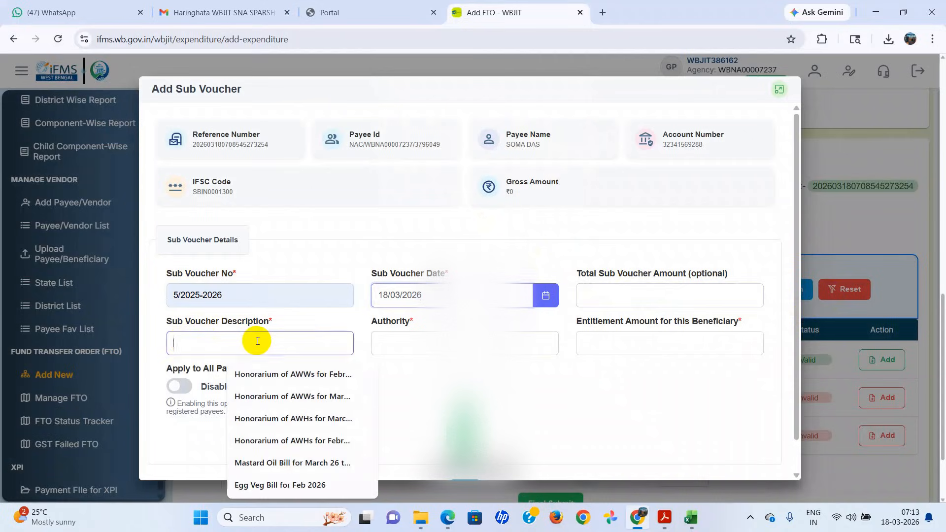
pyautogui.click(295, 485)
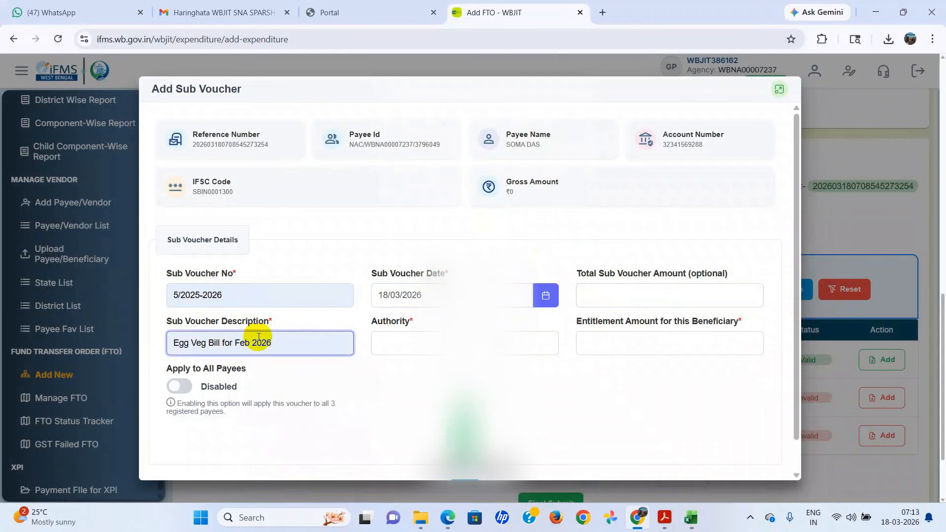
pyautogui.click(403, 342)
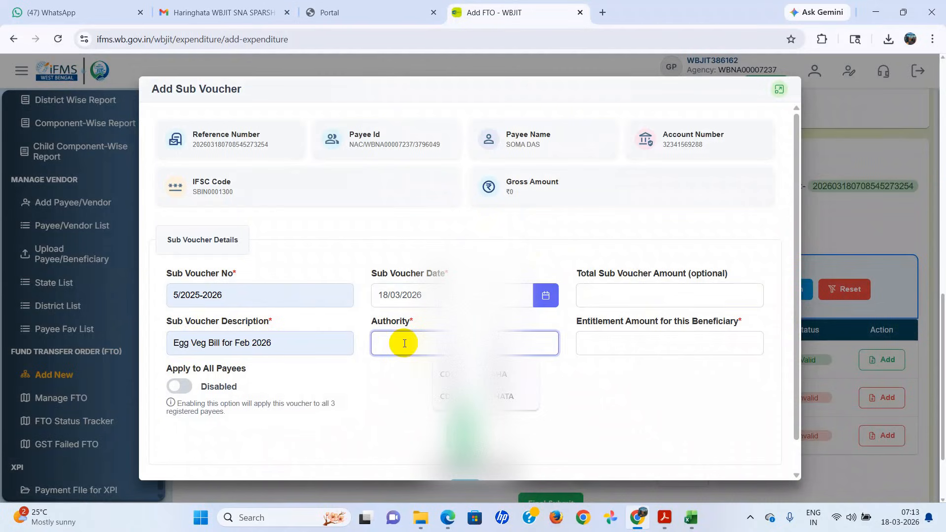
pyautogui.click(458, 374)
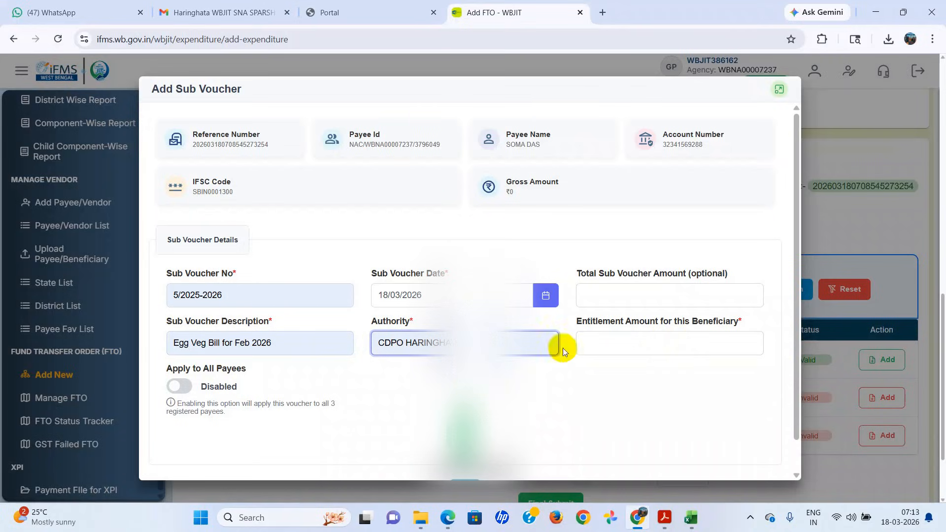
# Set the second payee's entitlement amount to 9580, then save and confirm the sub voucher
pyautogui.click(635, 343)
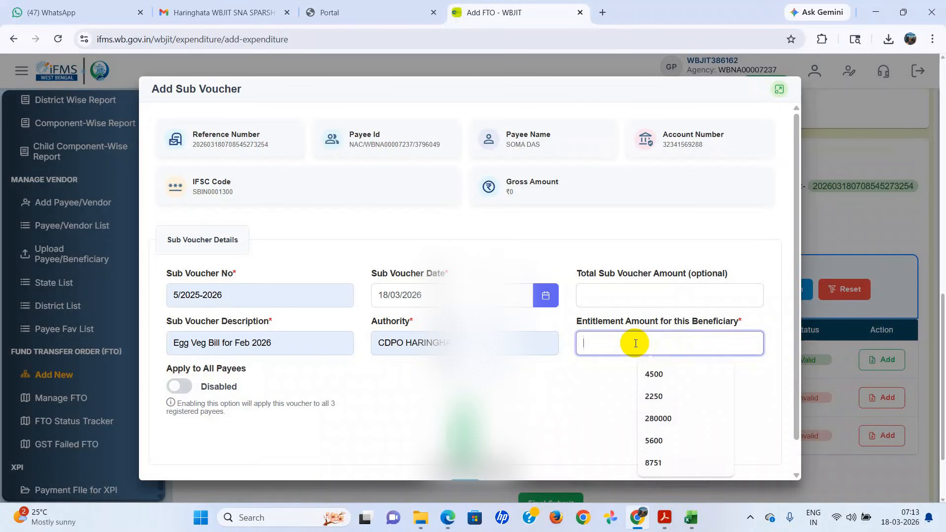
pyautogui.write('9580')
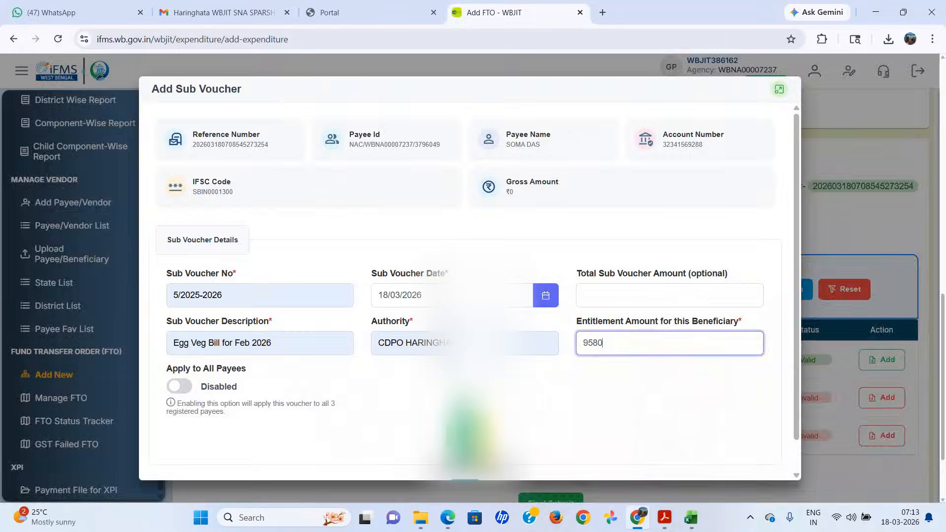
pyautogui.click(466, 437)
pyautogui.click(470, 375)
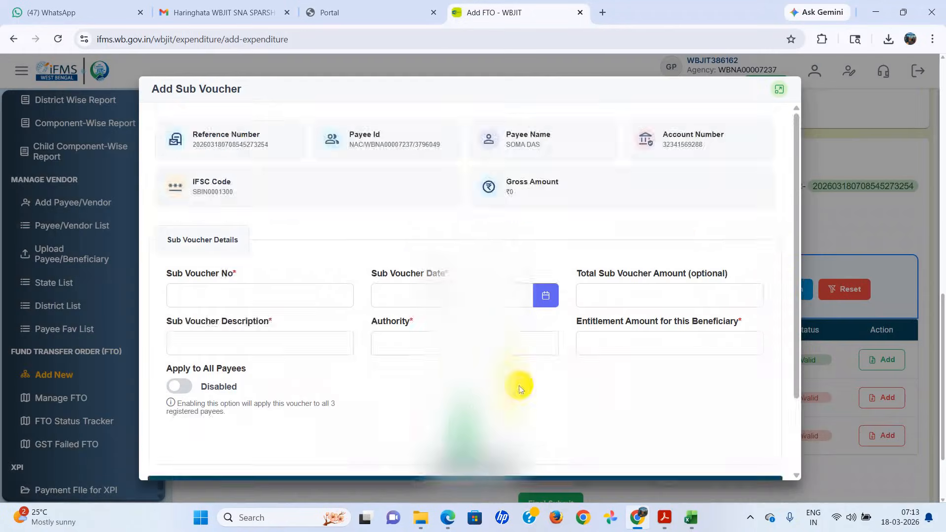
# Review the second payee's saved sub voucher entry and close its dialog
pyautogui.scroll(-2, 536, 388)
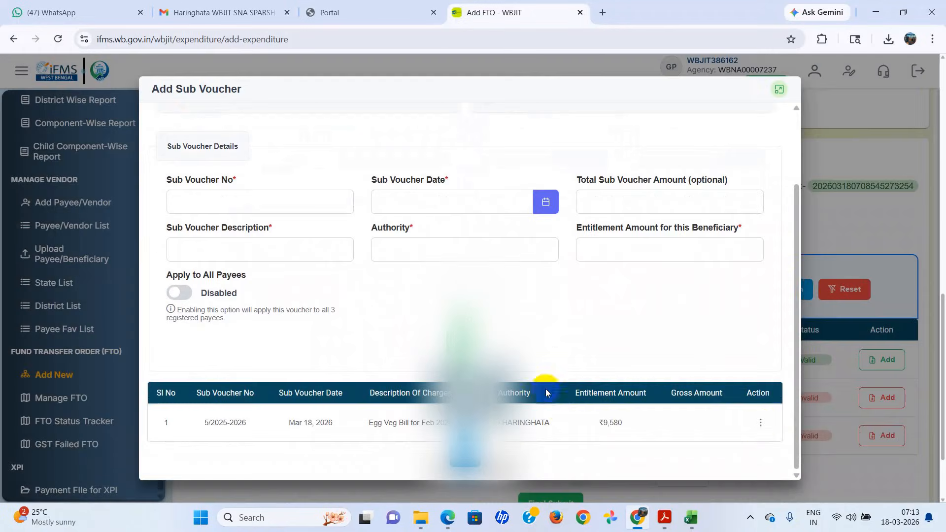
pyautogui.click(762, 422)
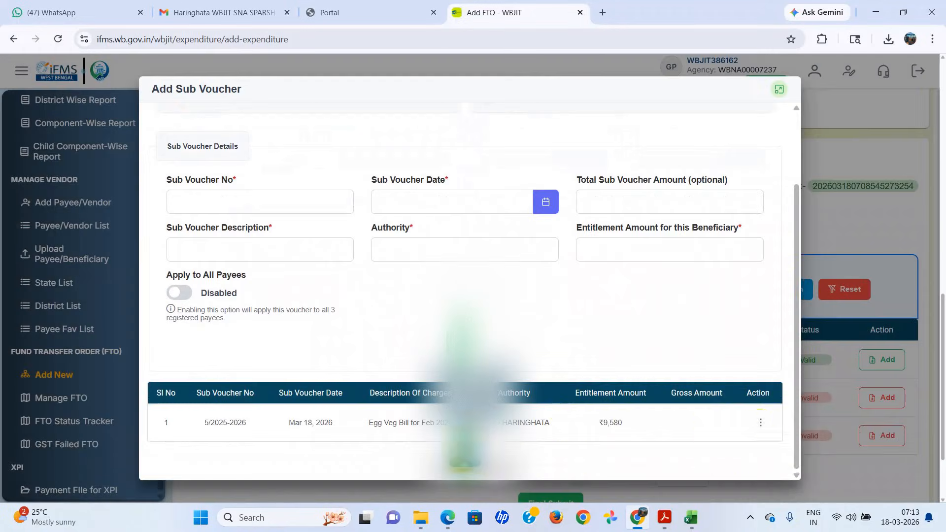
pyautogui.click(463, 454)
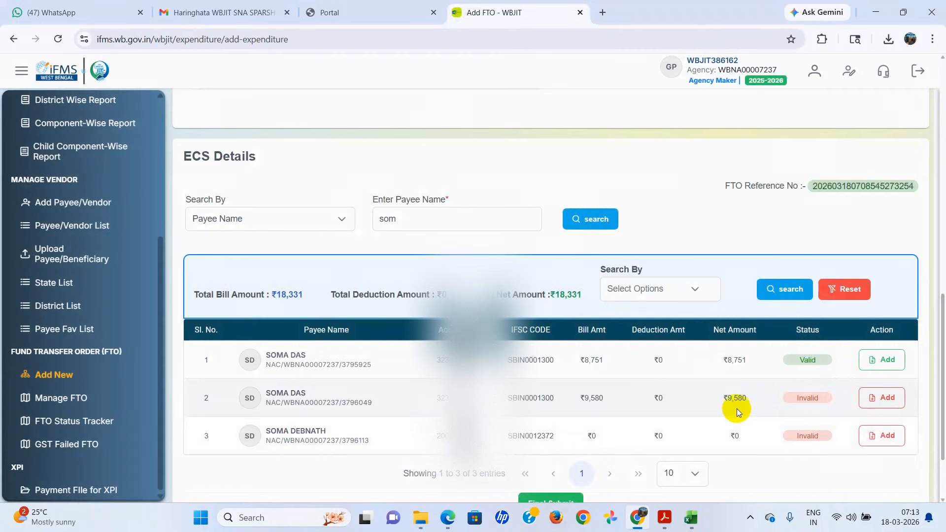
# Assign component 01 Supplementary Nutrition Programme to the second payee with a component amount of 9580
pyautogui.click(881, 397)
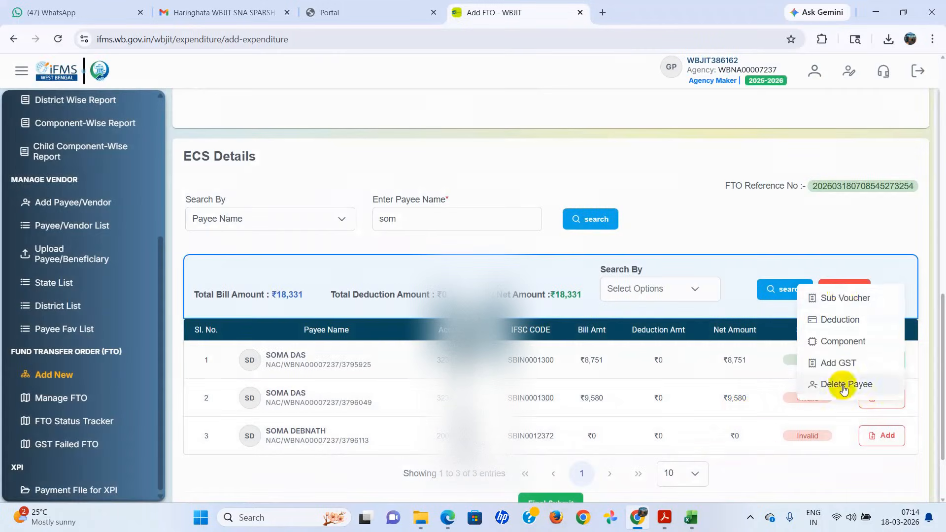
pyautogui.click(842, 341)
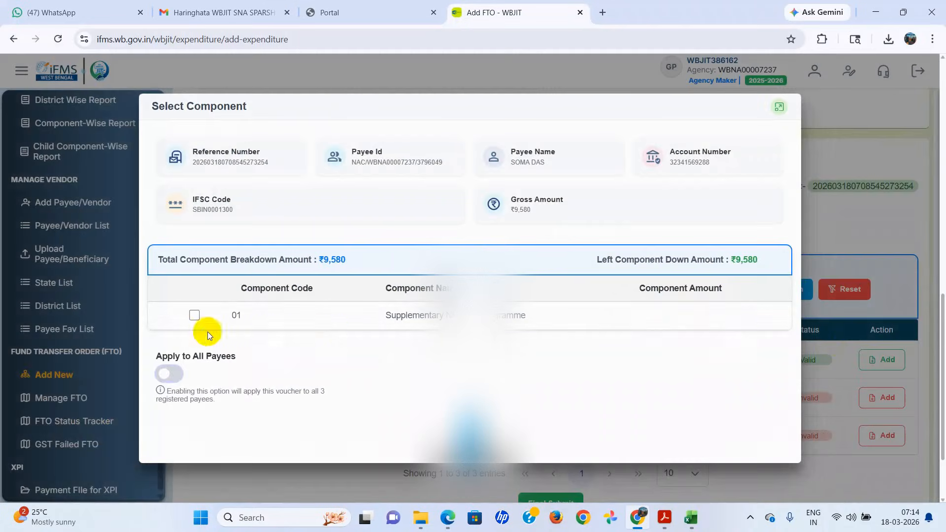
pyautogui.click(192, 315)
pyautogui.click(640, 317)
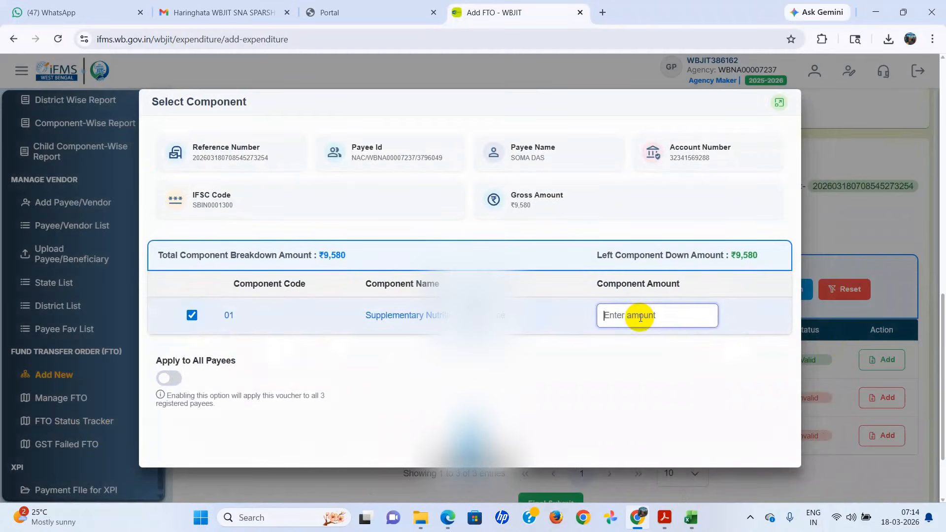
pyautogui.write('9580')
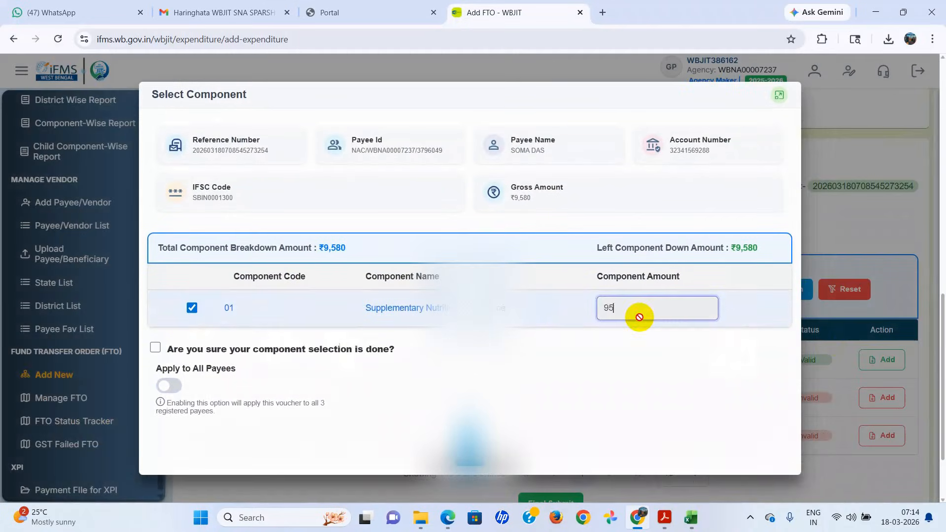
# Mark the second payee's component selection as done, submit and confirm it, and close the component dialog
pyautogui.click(156, 348)
pyautogui.scroll(-3, 517, 433)
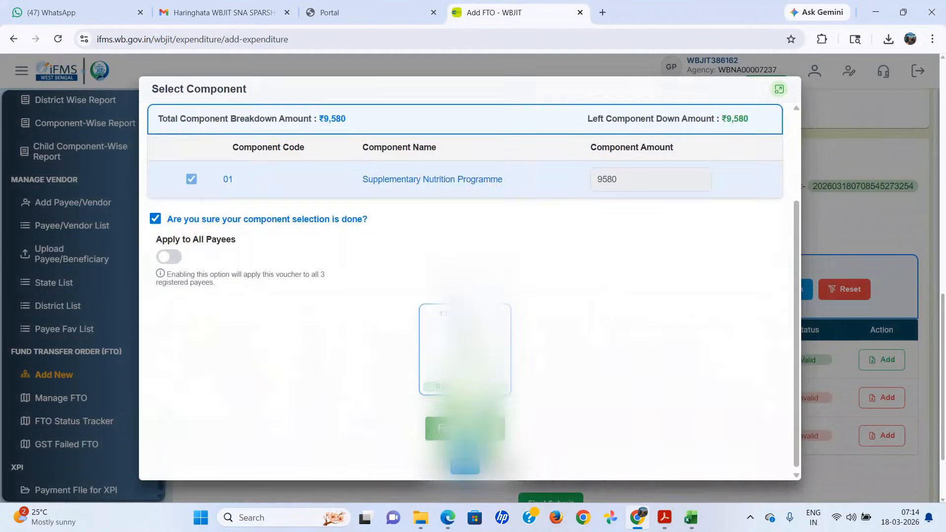
pyautogui.click(465, 428)
pyautogui.click(452, 353)
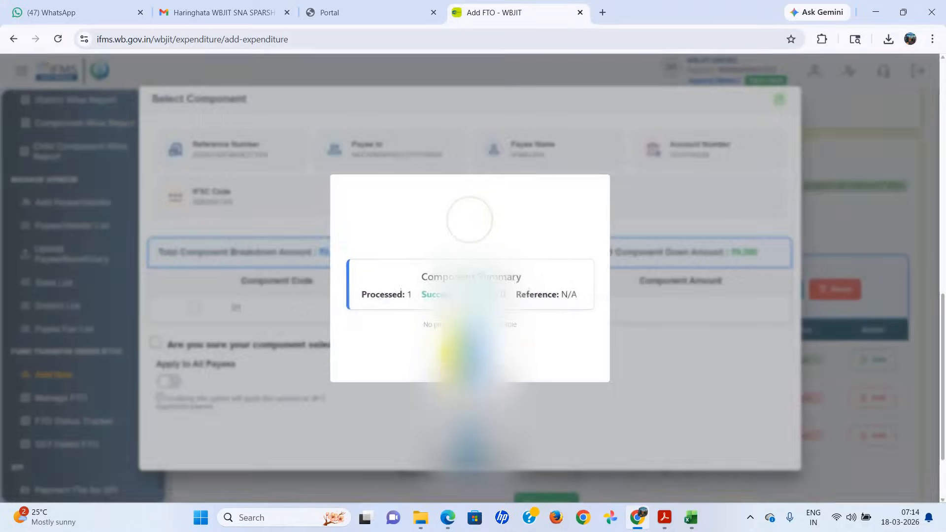
pyautogui.click(465, 355)
pyautogui.scroll(-1, 527, 380)
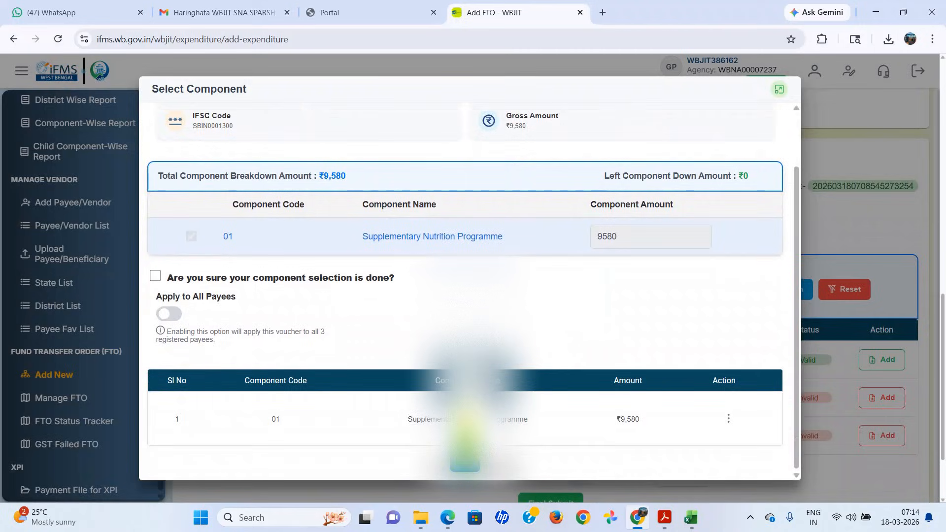
pyautogui.click(465, 463)
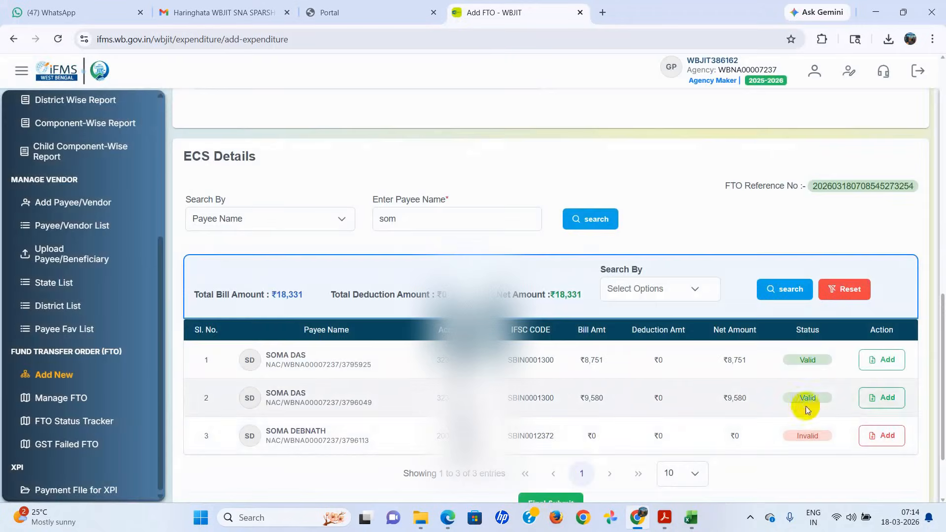
# Start a sub voucher for the third payee with number 5/2025-2026 and date 18/03/2026
pyautogui.click(887, 437)
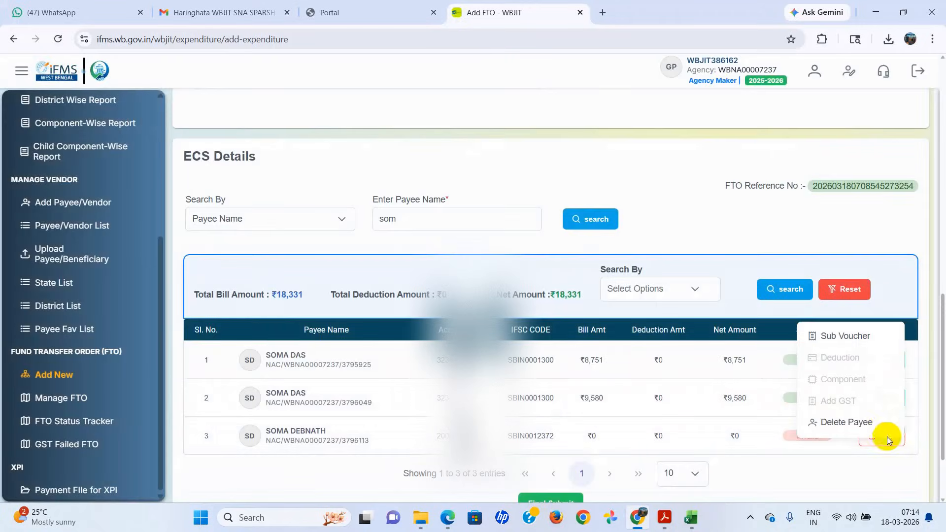
pyautogui.click(847, 337)
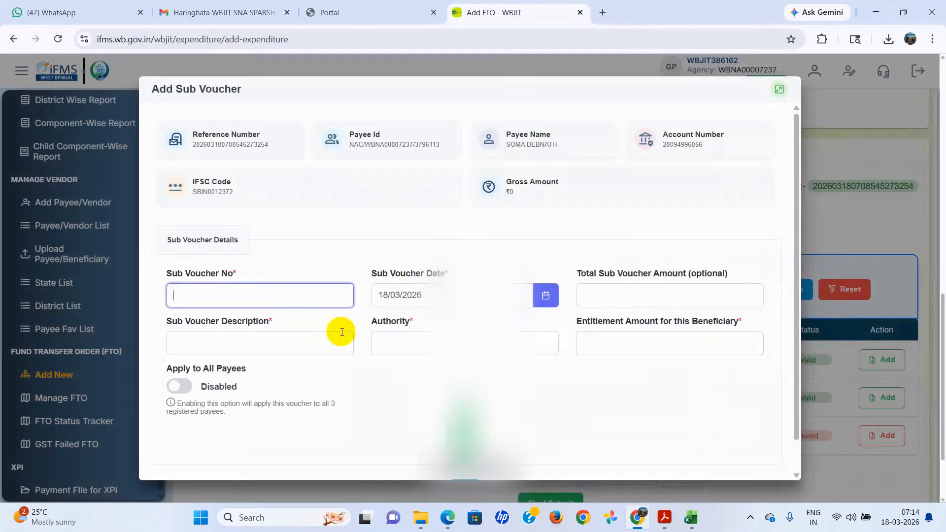
pyautogui.click(232, 299)
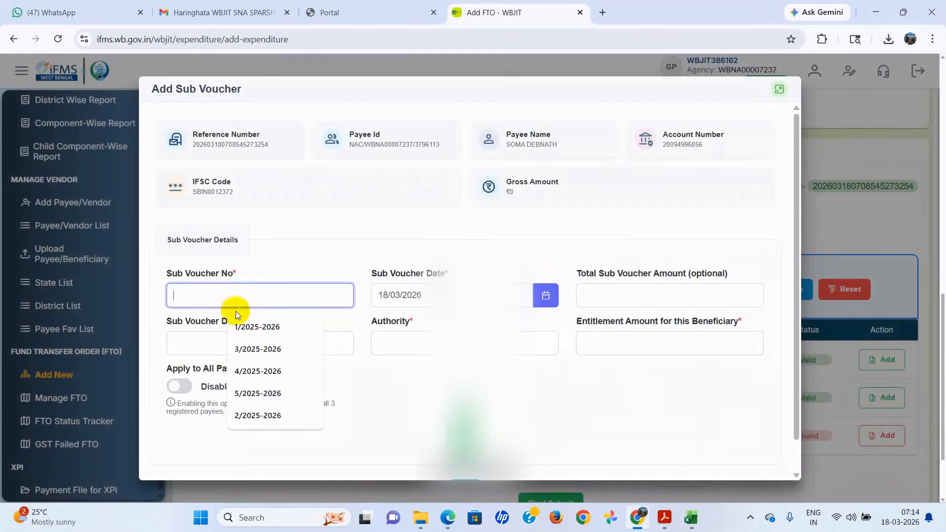
pyautogui.click(256, 393)
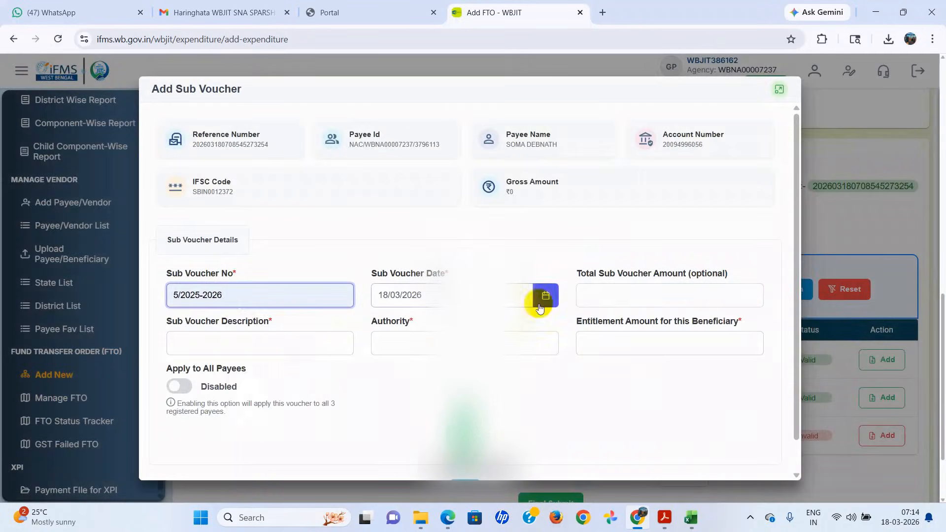
# Complete and save the third payee's sub voucher with description Egg Veg Bill for Feb 2026, authority CDPO HARINGHATA and entitlement amount 11480
pyautogui.click(293, 339)
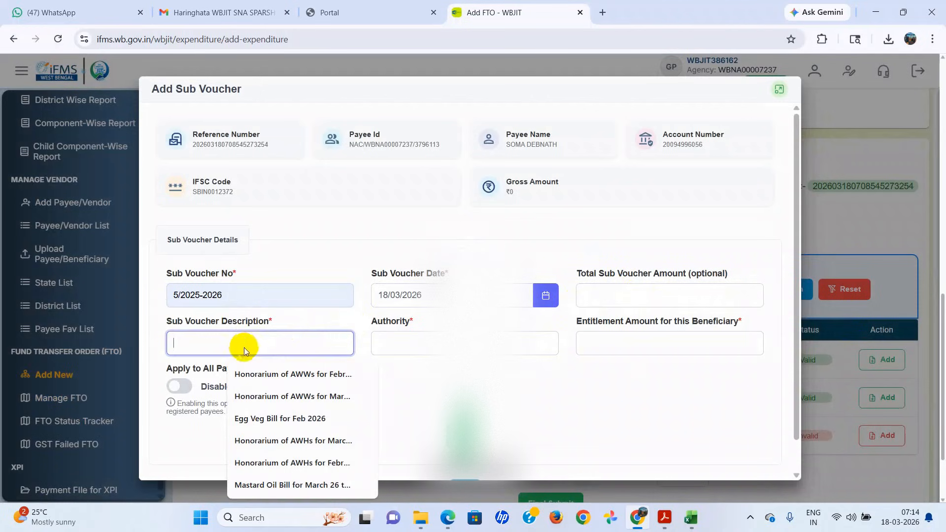
pyautogui.click(273, 418)
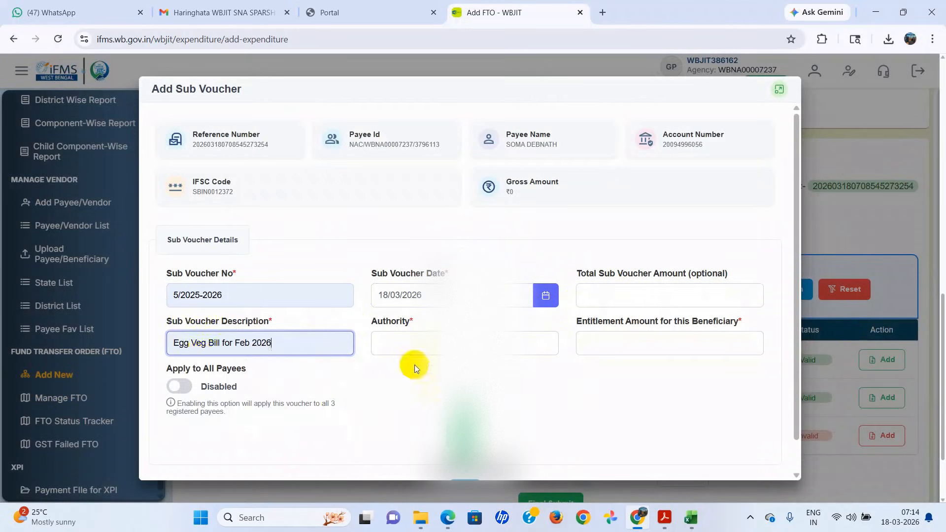
pyautogui.click(427, 340)
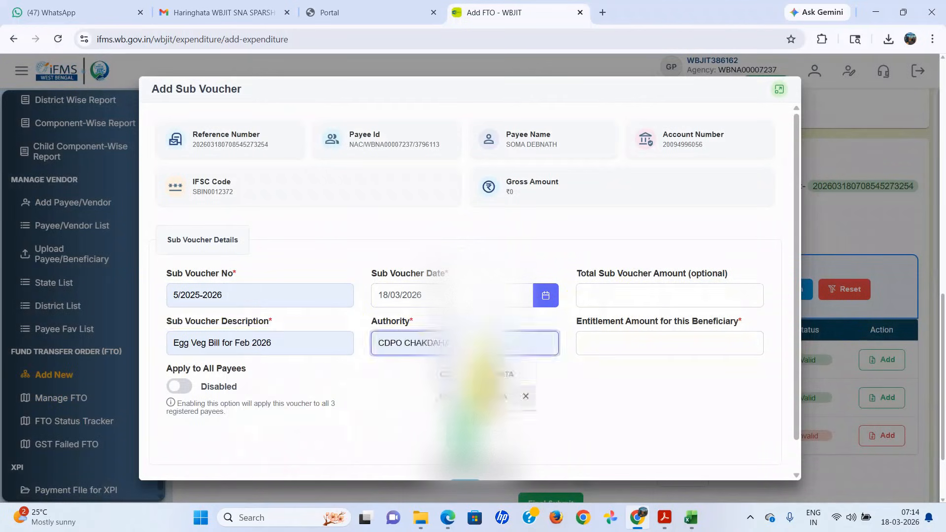
pyautogui.click(478, 374)
pyautogui.click(642, 343)
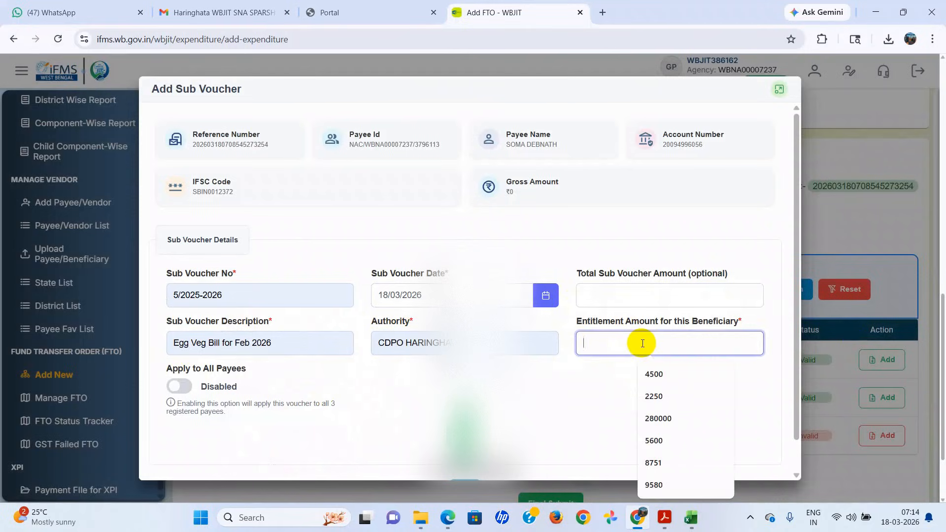
pyautogui.write('11')
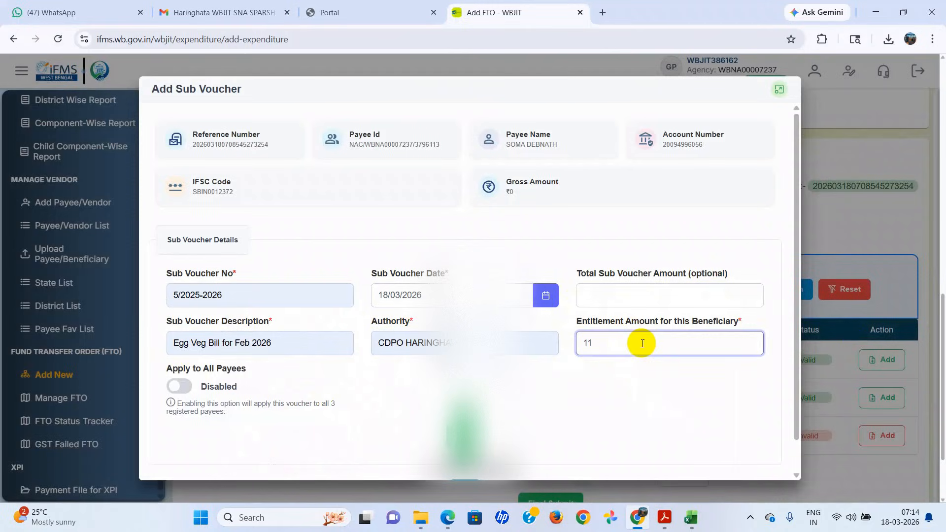
pyautogui.write('480')
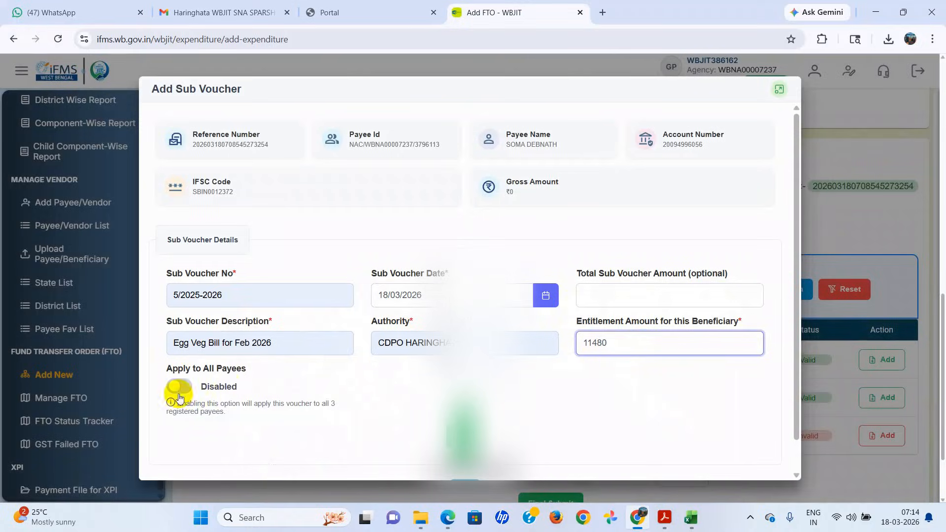
pyautogui.click(465, 436)
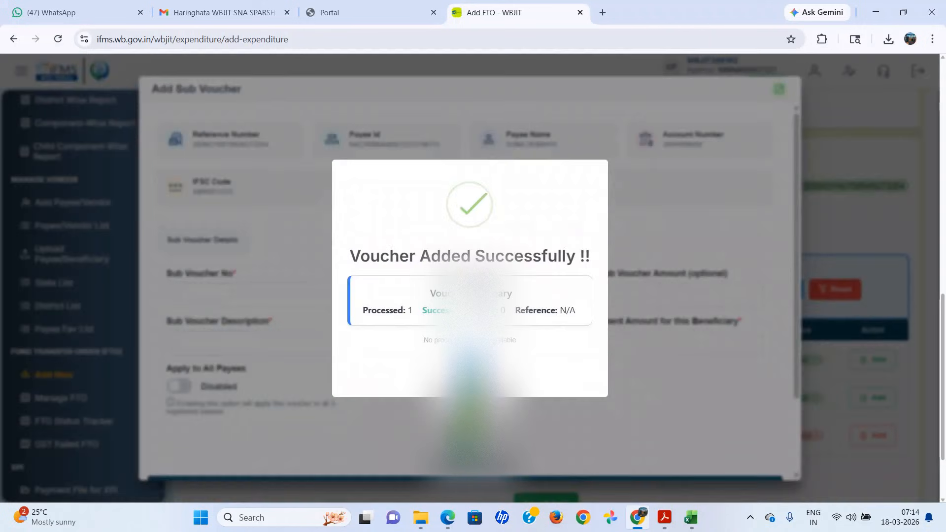
pyautogui.click(467, 375)
# Review the third payee's saved sub voucher entry and close its dialog
pyautogui.scroll(-2, 624, 356)
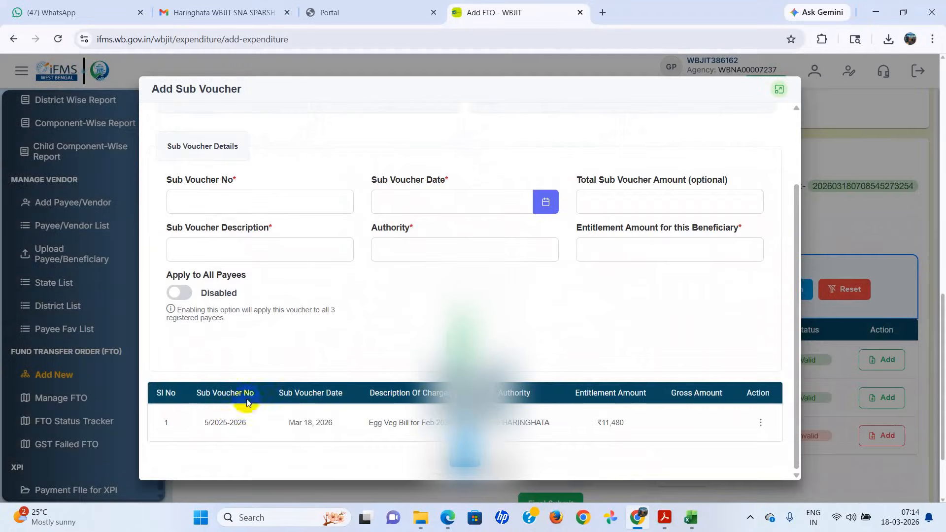
pyautogui.click(760, 422)
pyautogui.click(588, 468)
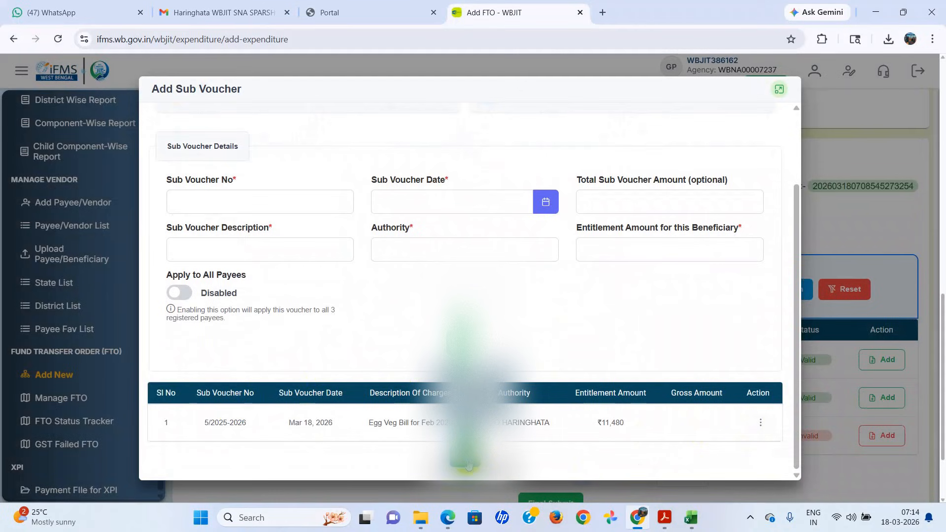
pyautogui.click(466, 466)
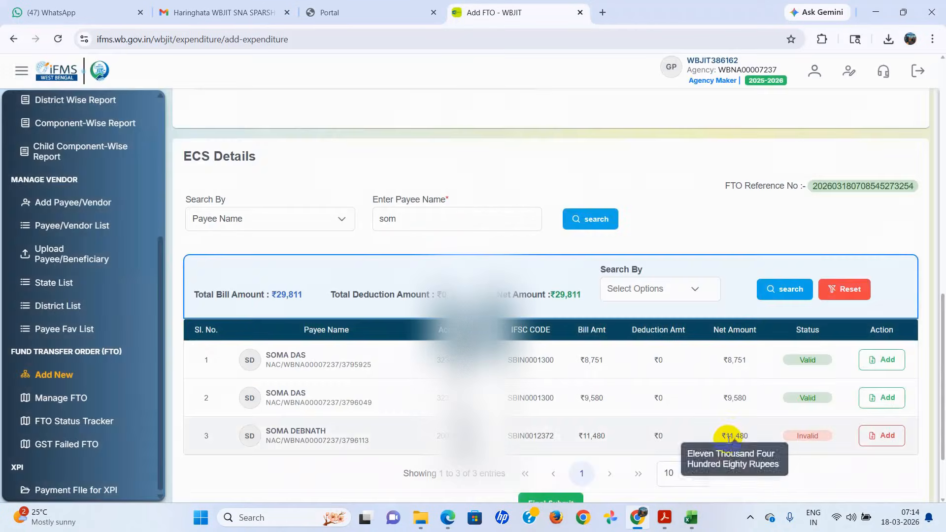
# Assign component 01 Supplementary Nutrition Programme to the third payee with a component amount of 11480
pyautogui.click(889, 437)
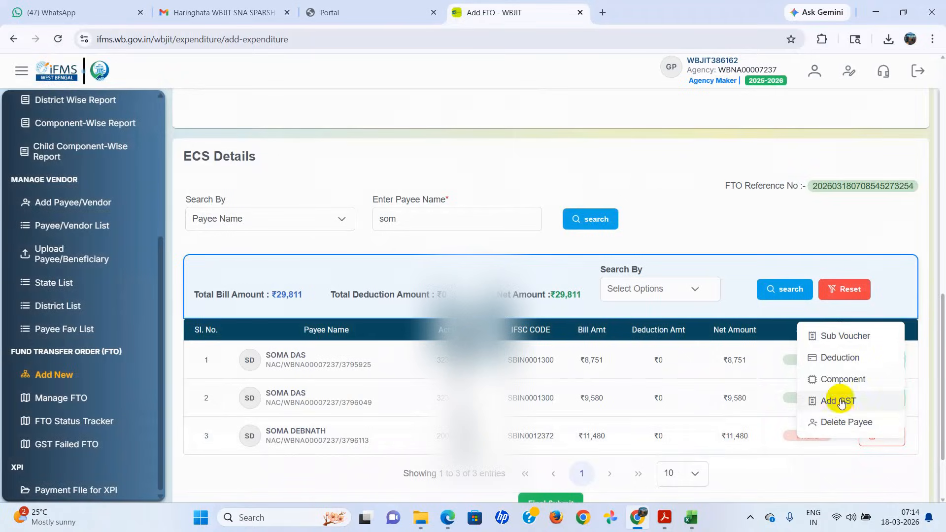
pyautogui.click(842, 381)
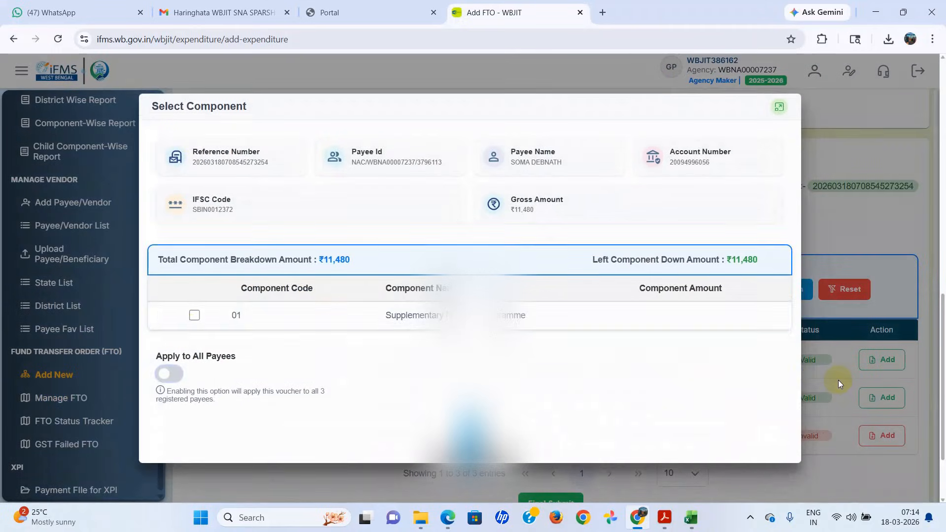
pyautogui.click(194, 314)
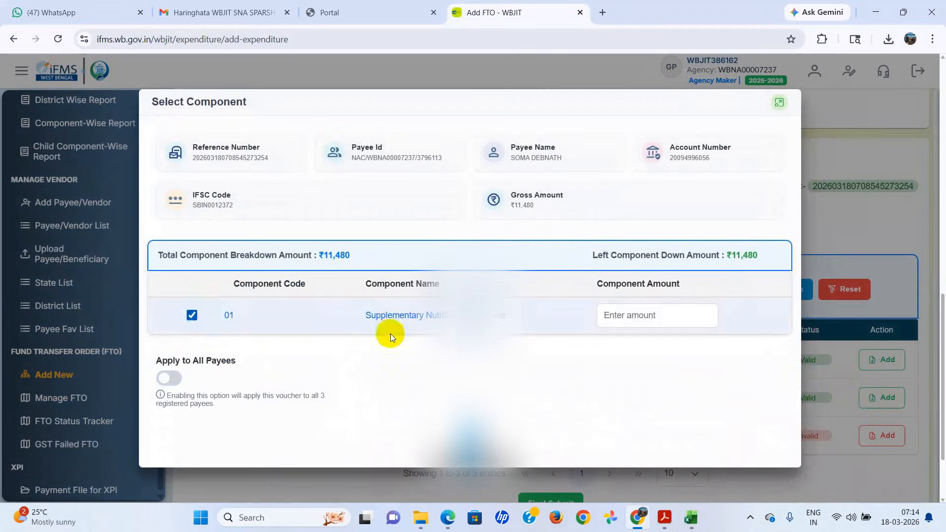
pyautogui.click(636, 315)
pyautogui.write('114')
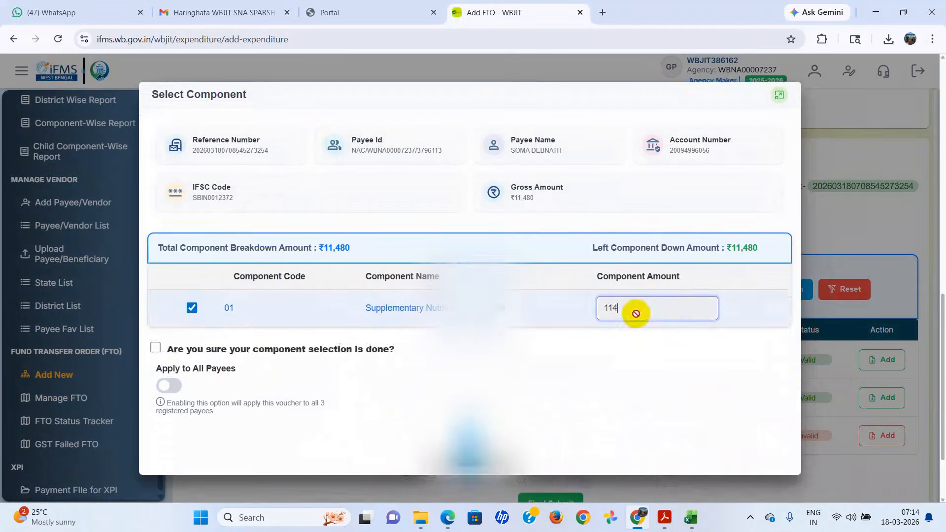
pyautogui.write('80')
# Mark the third payee's component selection as done, submit and confirm it, and close the component dialog
pyautogui.click(155, 348)
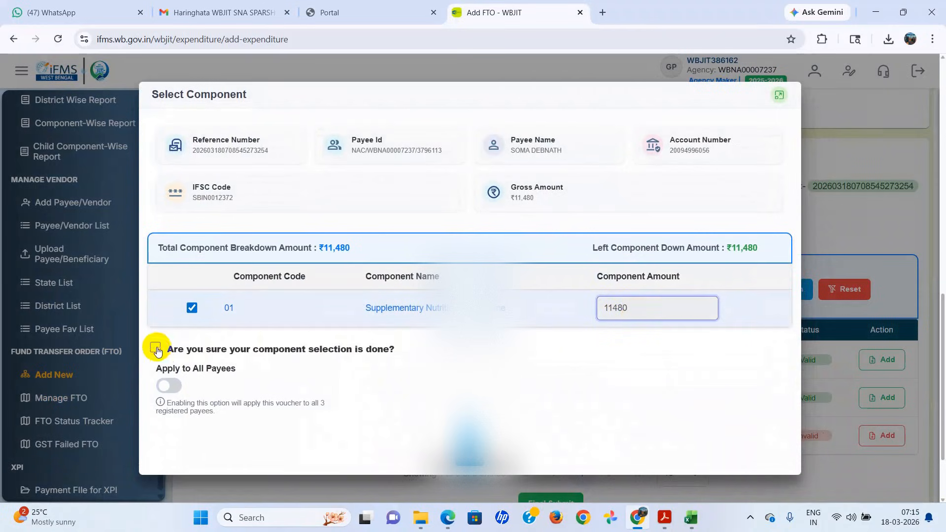
pyautogui.scroll(-1, 544, 371)
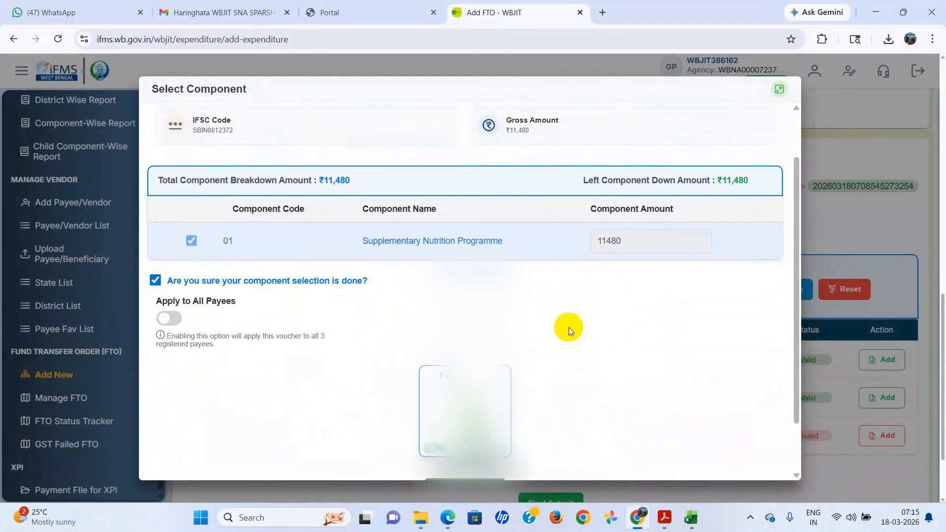
pyautogui.scroll(-1, 568, 327)
pyautogui.click(464, 425)
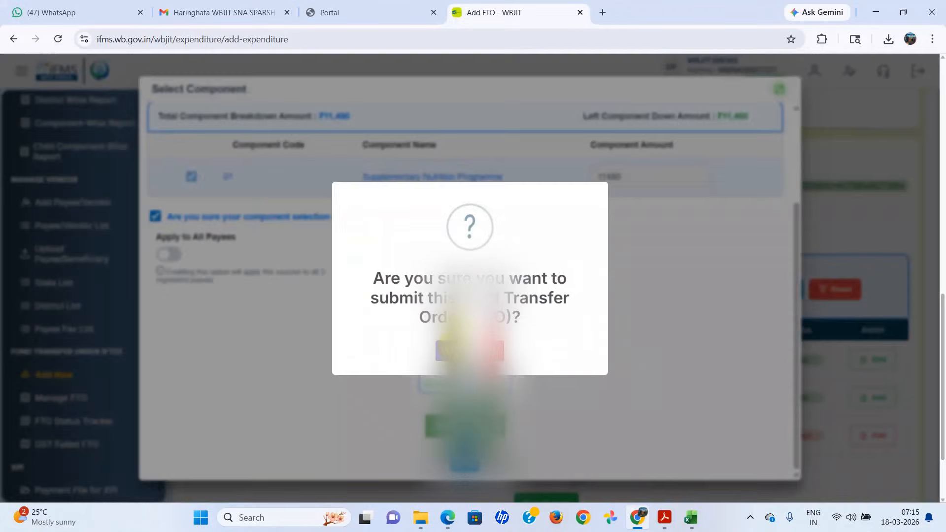
pyautogui.click(451, 350)
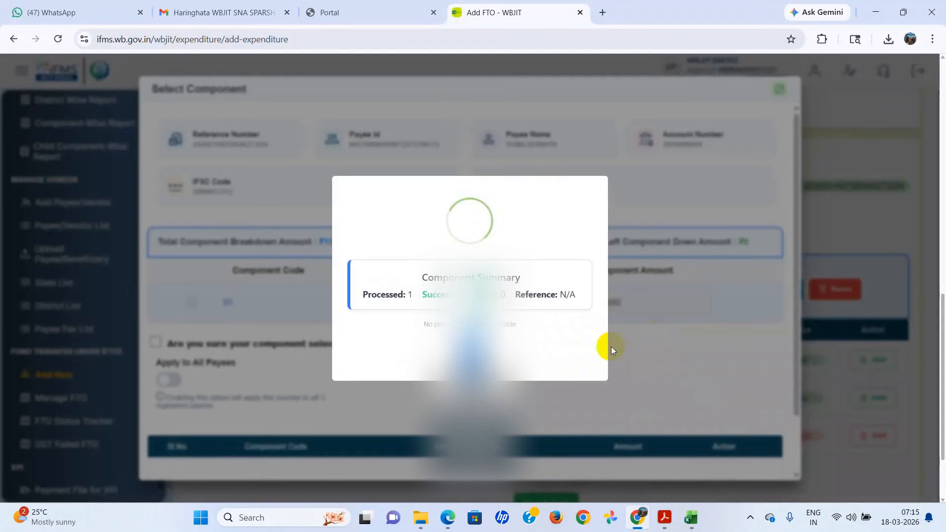
pyautogui.scroll(-1, 629, 343)
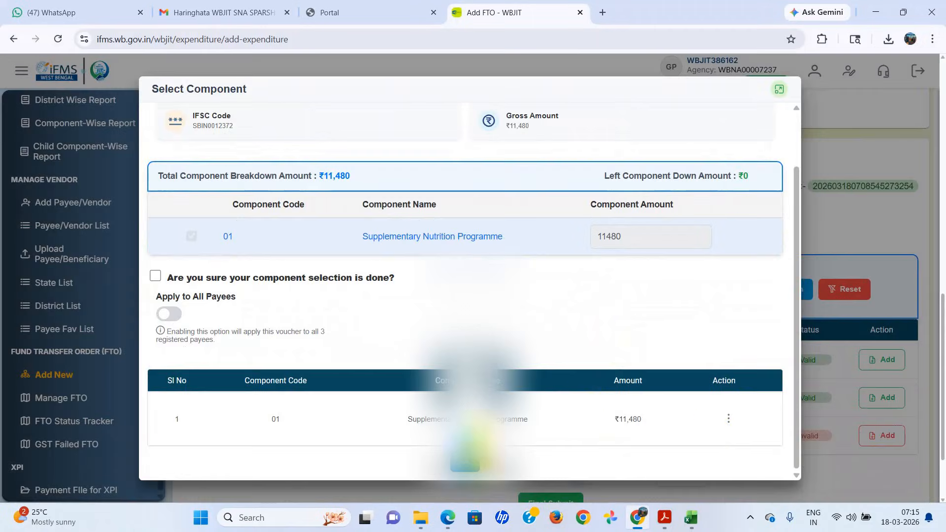
pyautogui.click(728, 418)
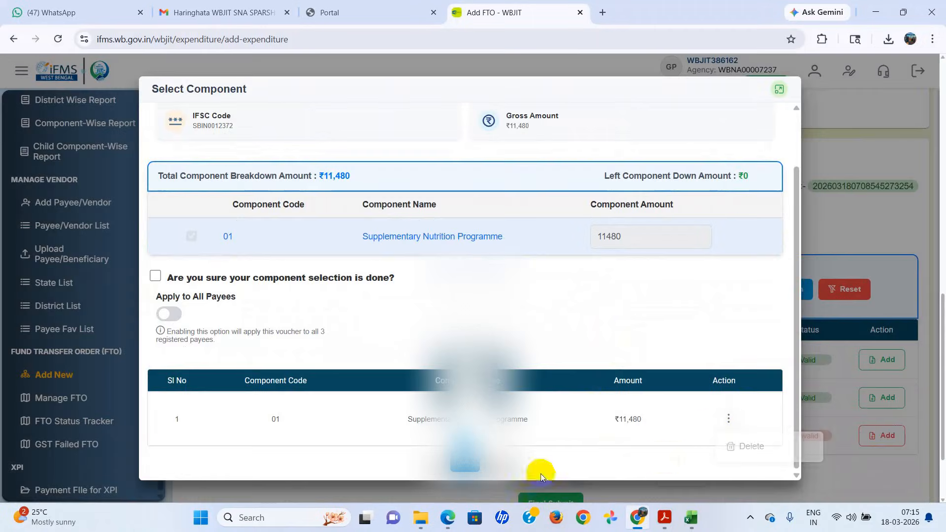
pyautogui.click(462, 465)
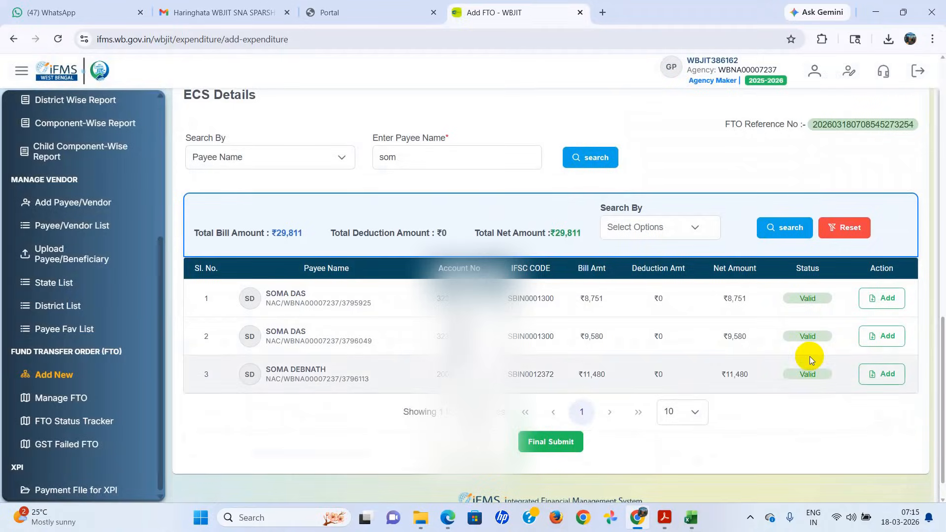
# Final-submit the three-payee fund transfer order with confirmation and open its forwarding form from the order list
pyautogui.click(554, 442)
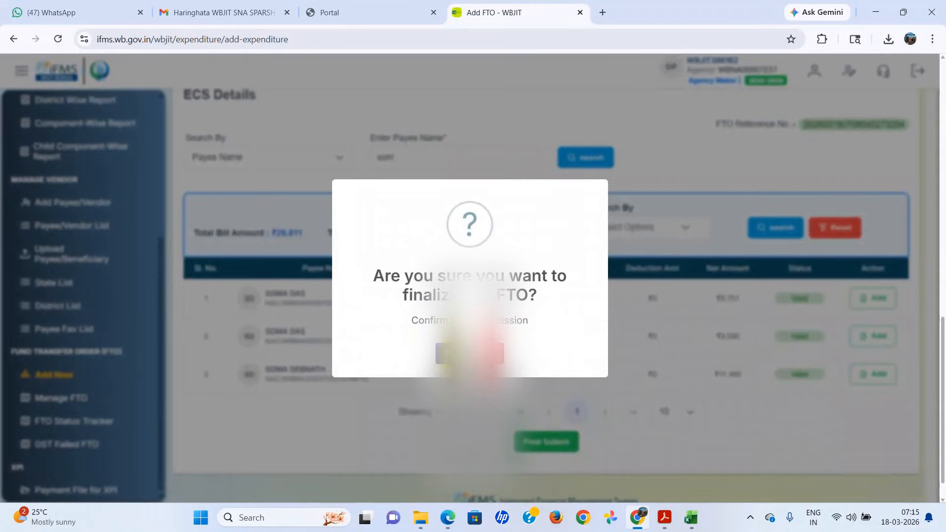
pyautogui.click(452, 351)
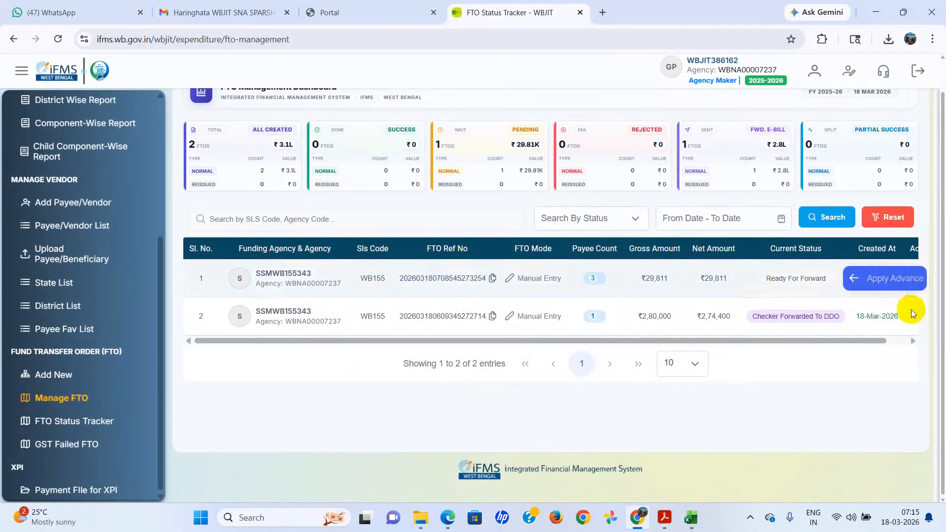
pyautogui.scroll(1, 908, 315)
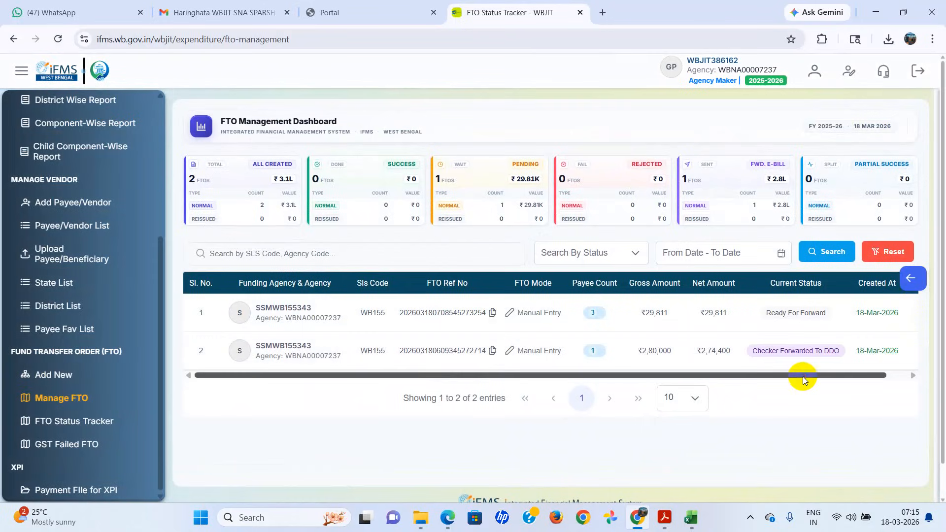
pyautogui.moveTo(802, 376); pyautogui.dragTo(838, 376)
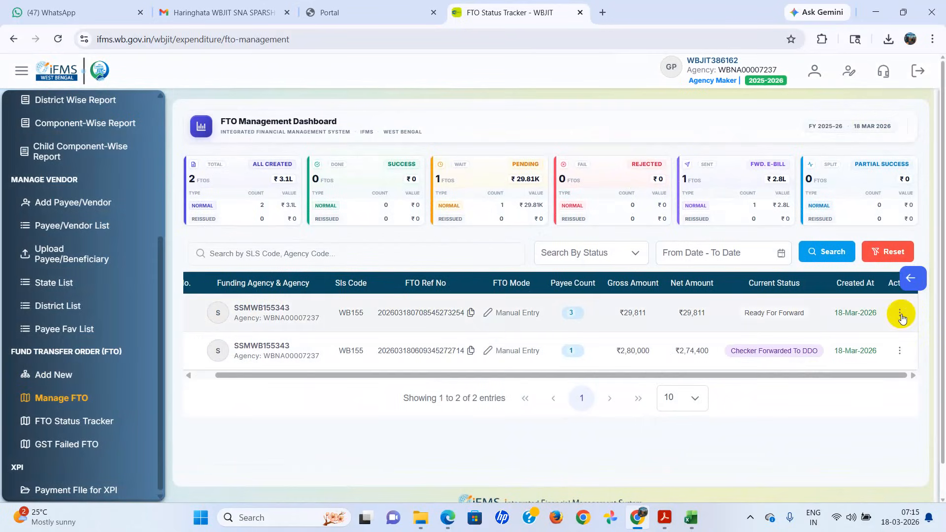
pyautogui.click(901, 317)
pyautogui.click(845, 362)
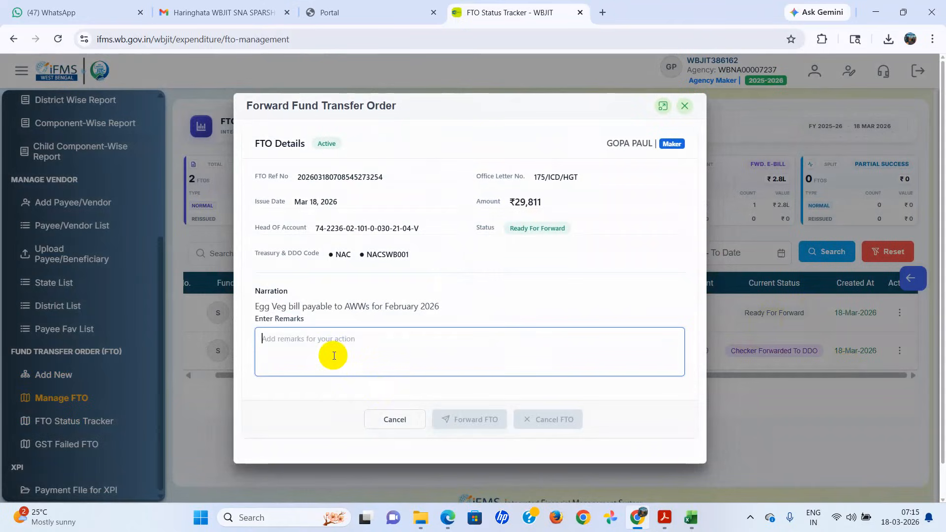
# Forward the fund transfer order to the checker with the remarks "May be be approved" and confirm
pyautogui.write('May b')
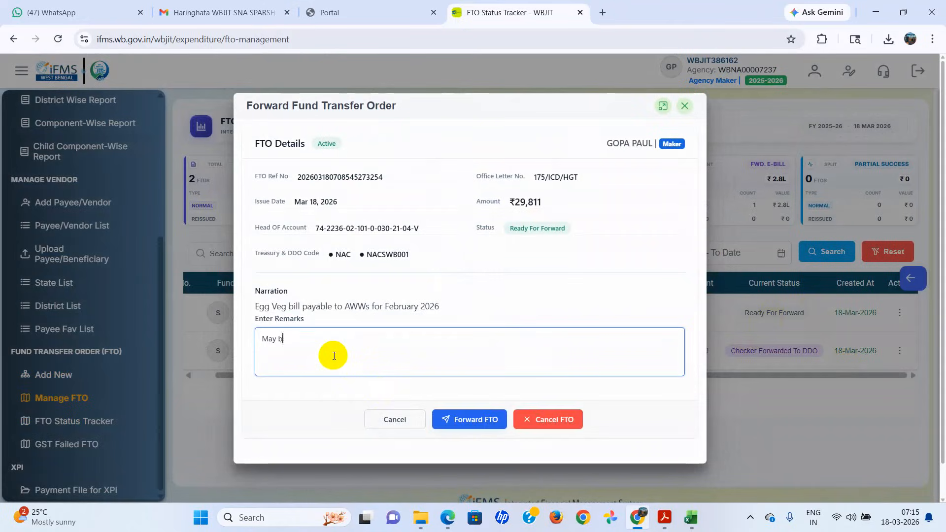
pyautogui.write('e be approved')
pyautogui.click(467, 419)
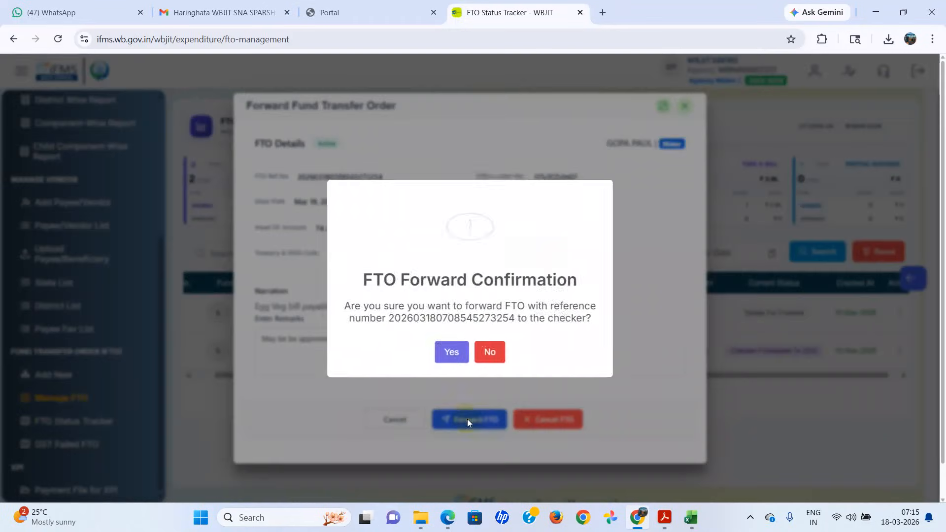
pyautogui.click(449, 349)
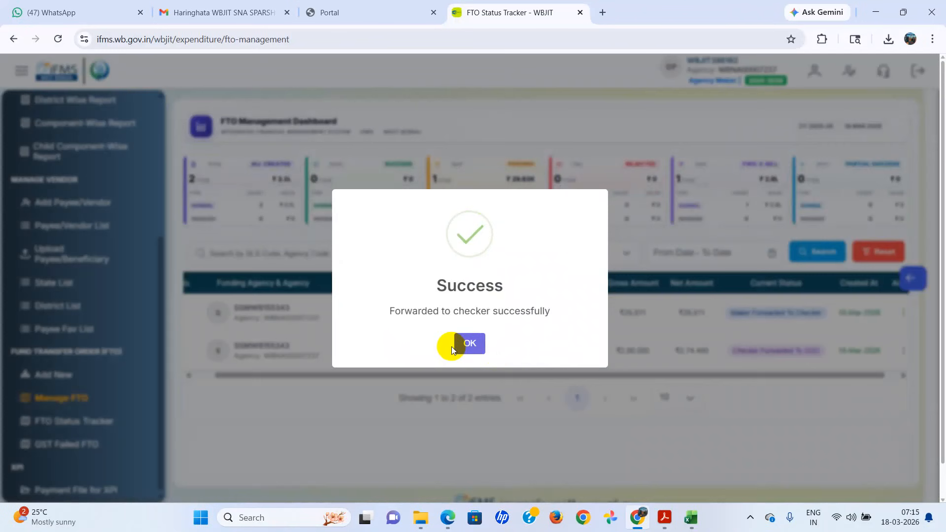
# Sign in with the checker account and proceed in the Checker role for SLS WB155
pyautogui.click(472, 401)
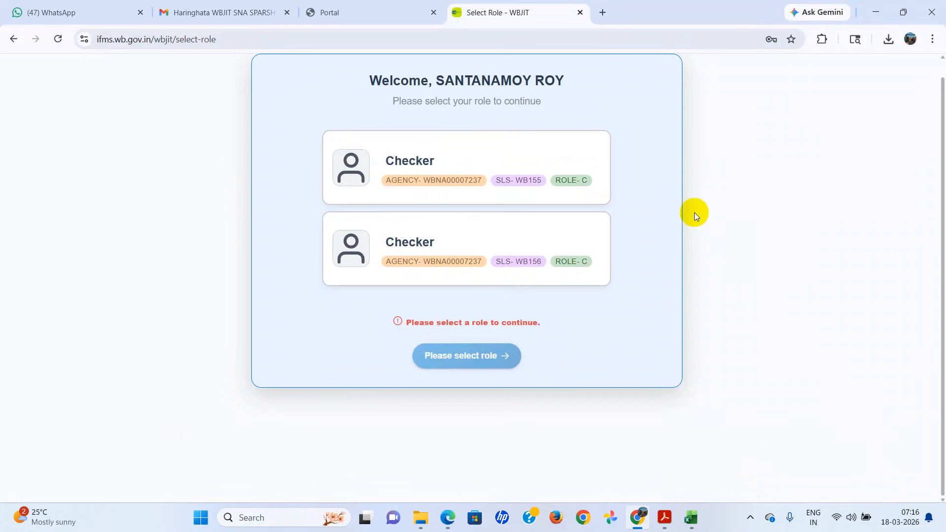
pyautogui.click(512, 183)
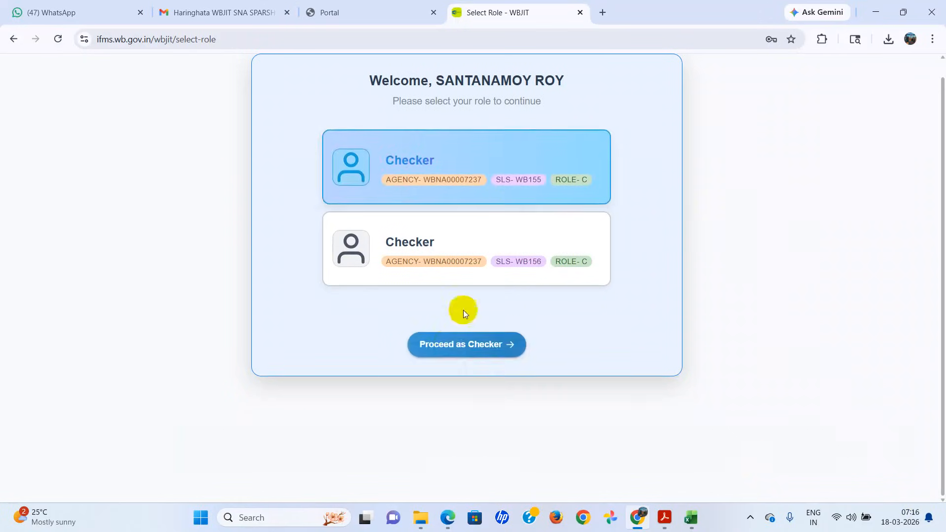
pyautogui.click(448, 347)
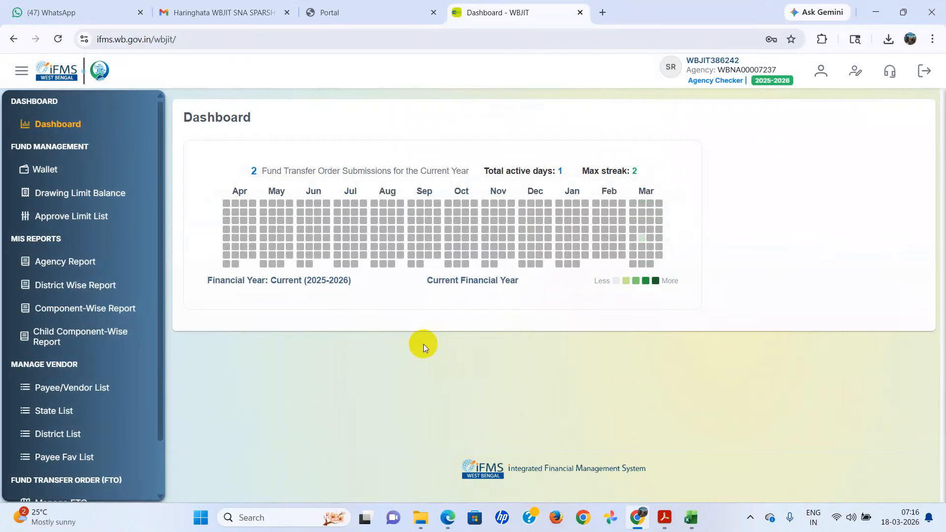
# Open the fund transfer order management list and show the available actions for the order forwarded by the maker
pyautogui.scroll(-1, 95, 269)
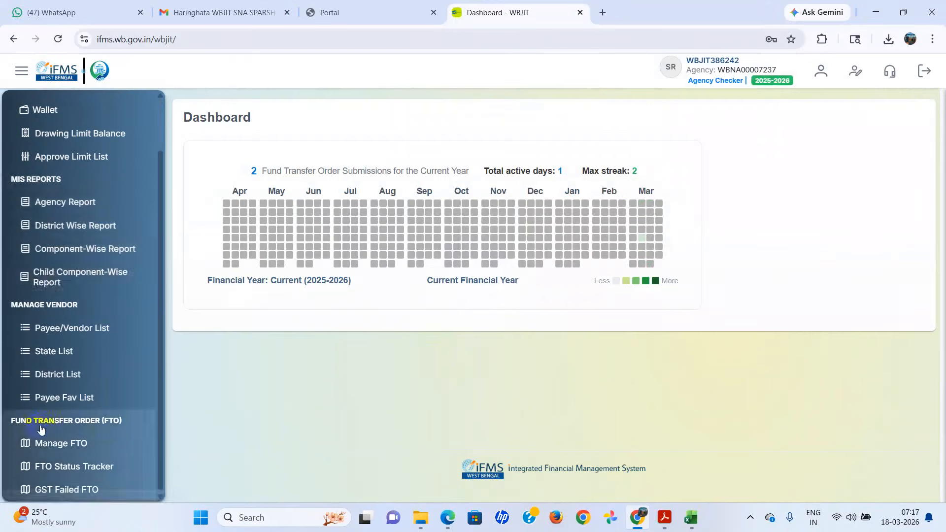
pyautogui.click(61, 448)
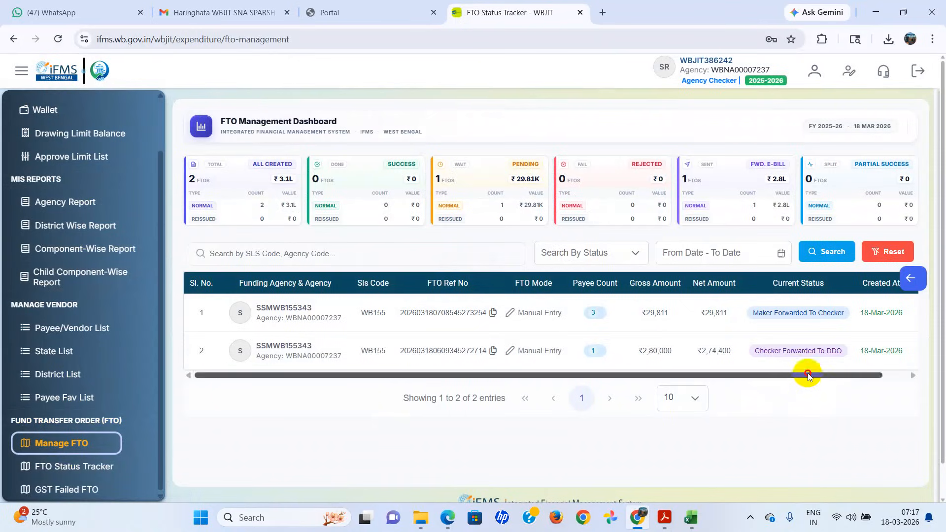
pyautogui.moveTo(804, 375); pyautogui.dragTo(888, 374)
pyautogui.click(898, 314)
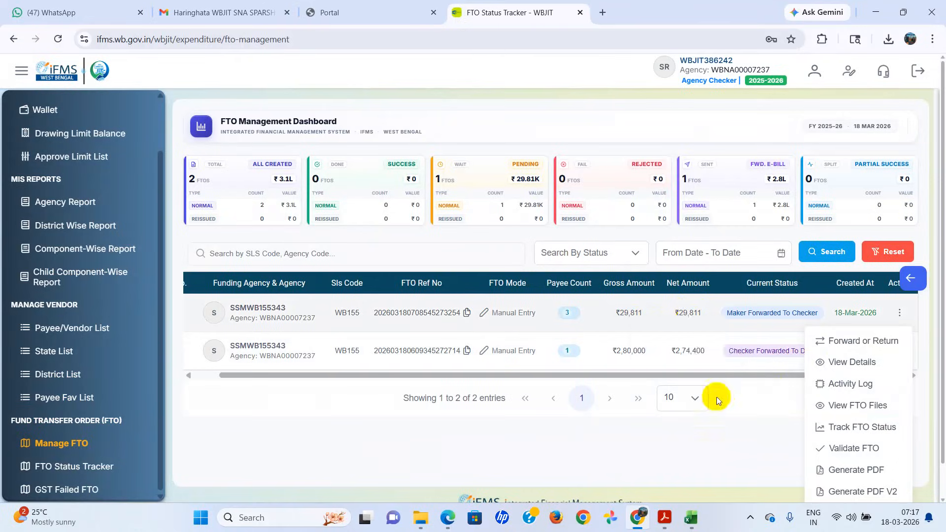
# Generate the PDF of the three-payee fund transfer order, and open that order's Forward or Return form
pyautogui.click(848, 470)
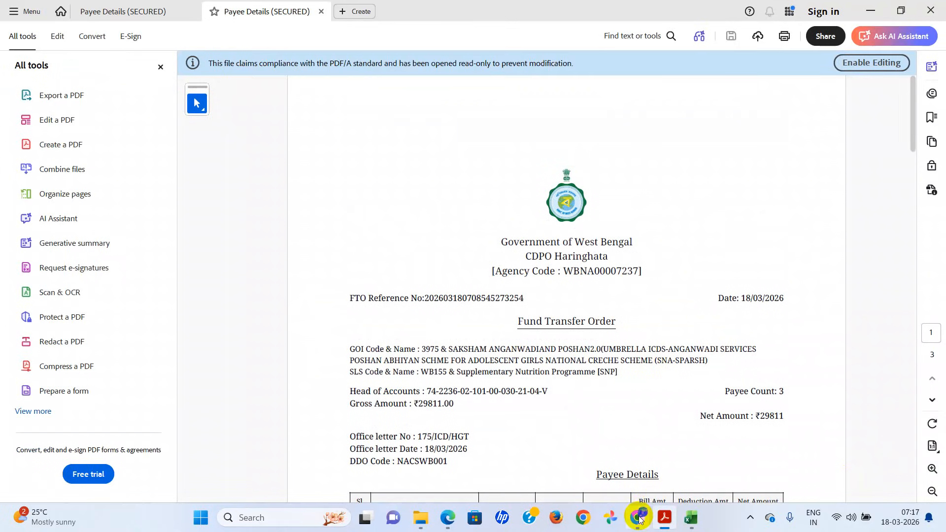
pyautogui.click(640, 453)
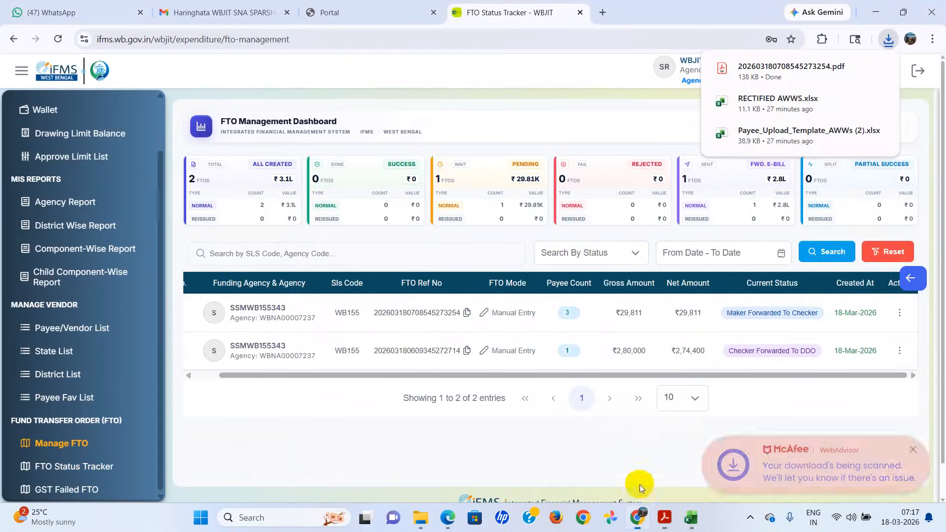
pyautogui.click(899, 312)
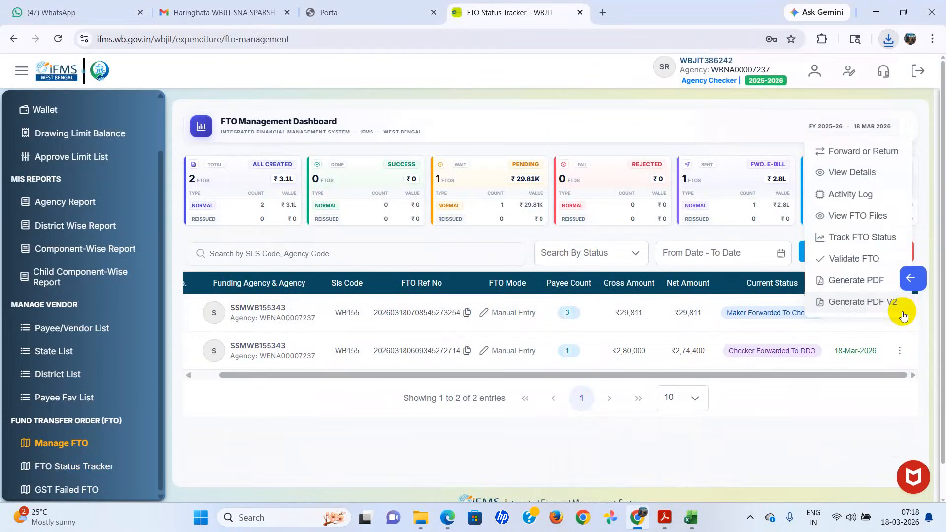
pyautogui.click(861, 152)
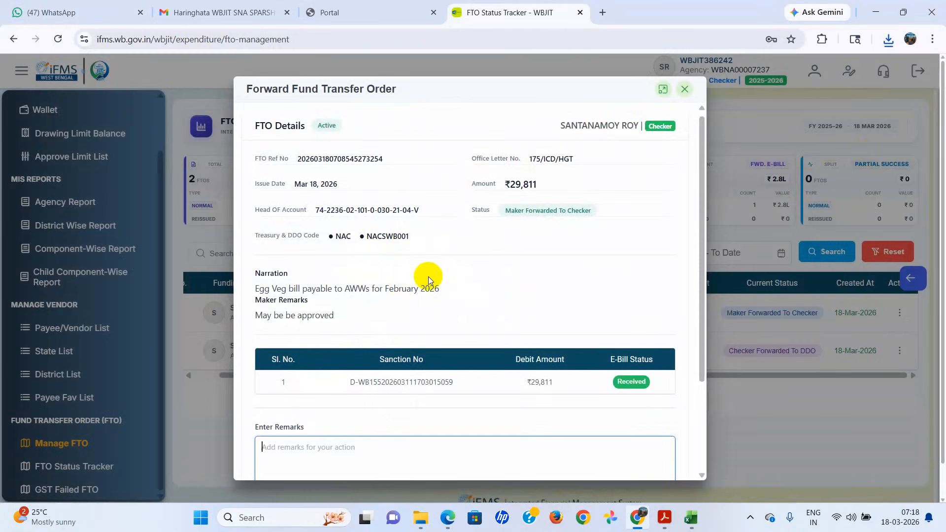
# Enter the checker remarks "May be approved" and choose Forward to DDO as the action on the order
pyautogui.scroll(-3, 428, 276)
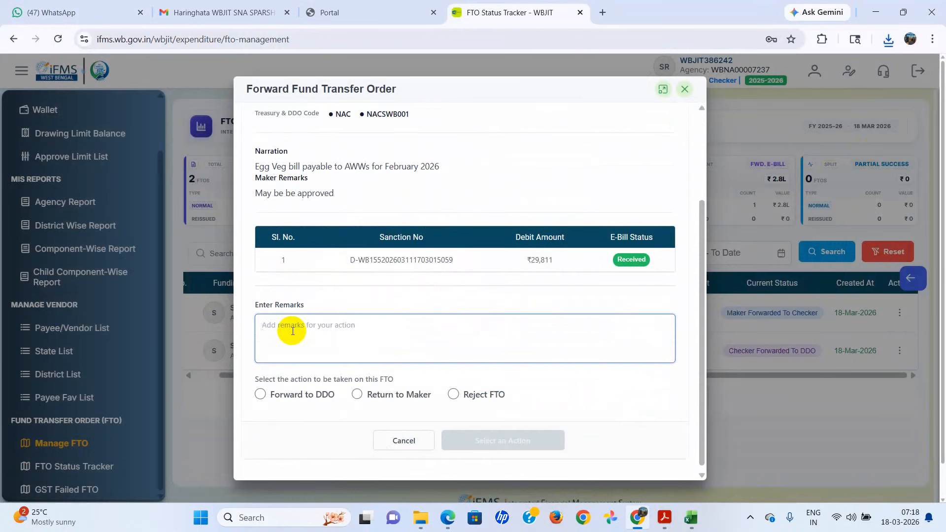
pyautogui.write('May be approved')
pyautogui.click(260, 395)
pyautogui.scroll(-2, 465, 384)
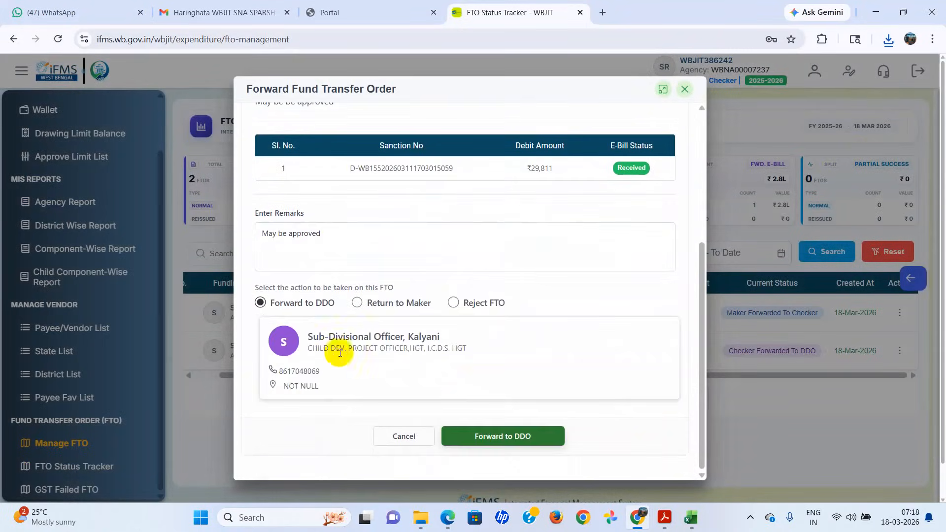
# Review the forwarding details, forward the fund transfer order to the DDO and confirm
pyautogui.scroll(2, 482, 354)
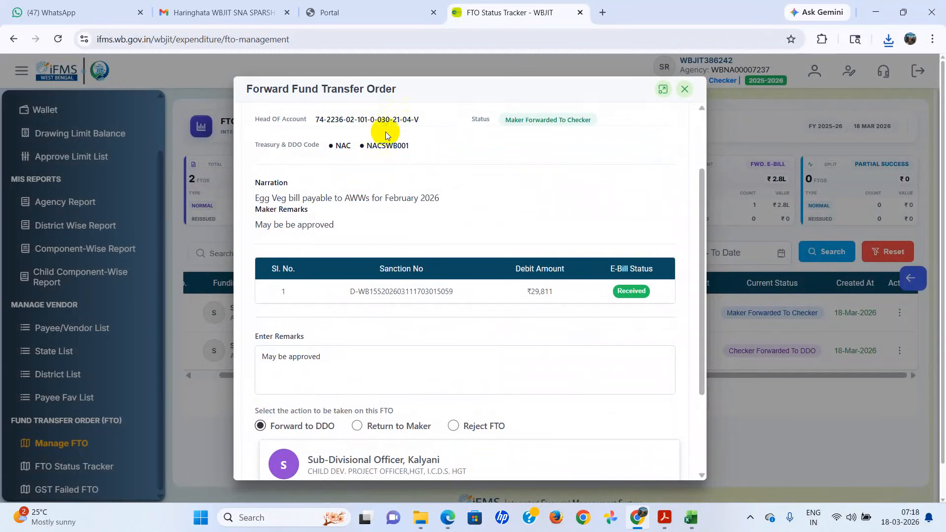
pyautogui.scroll(-2, 497, 207)
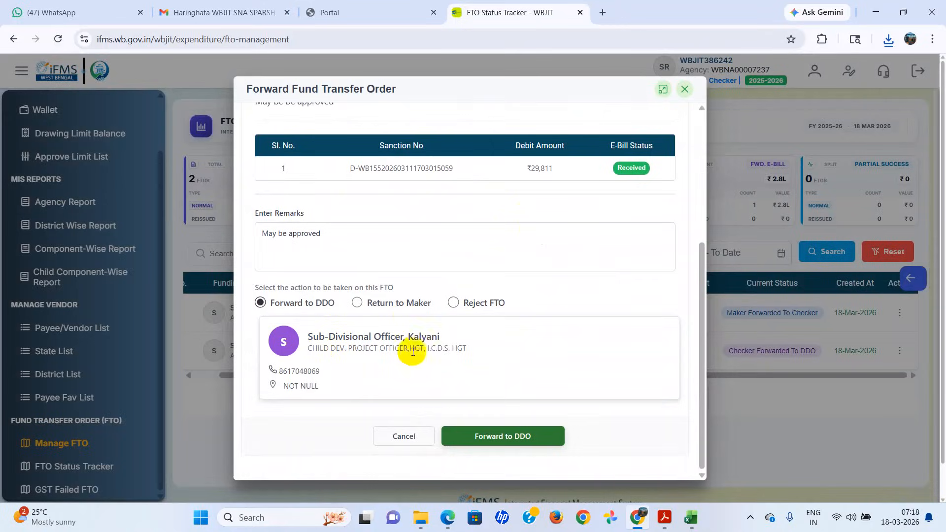
pyautogui.click(496, 435)
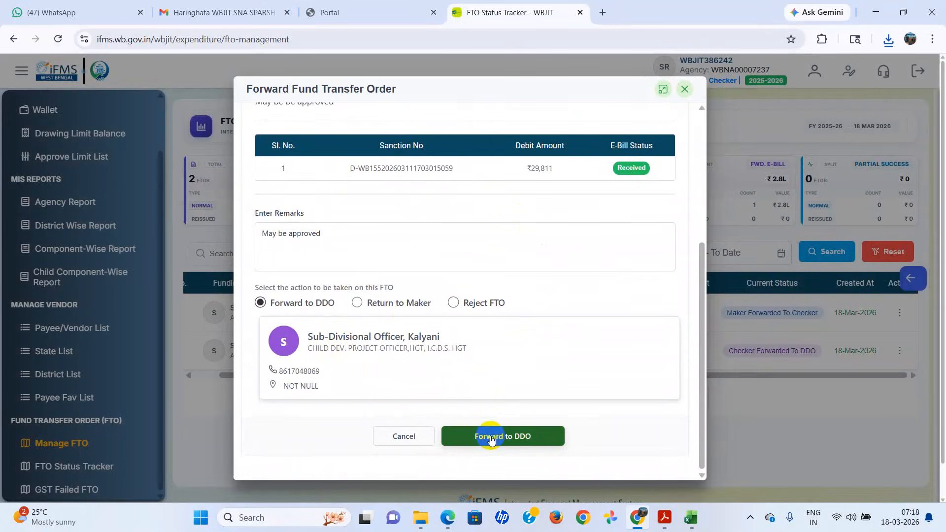
pyautogui.click(491, 438)
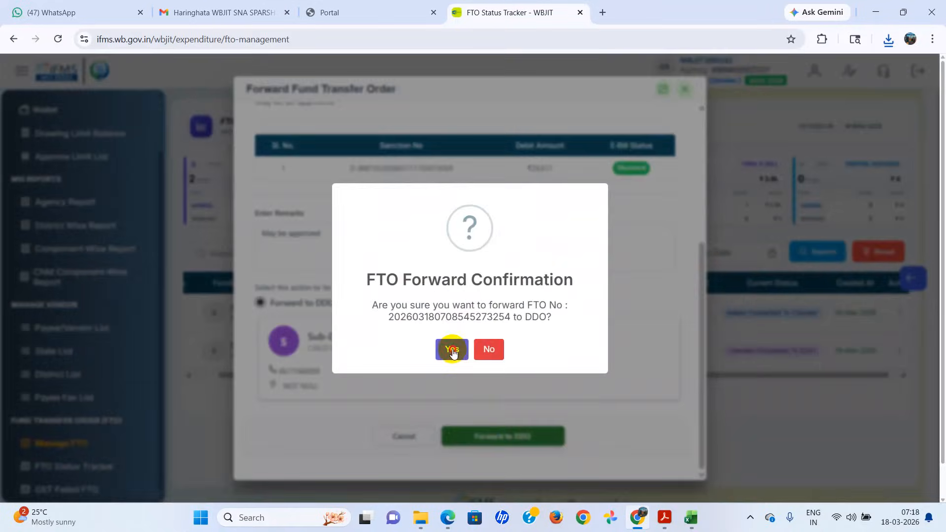
pyautogui.click(450, 348)
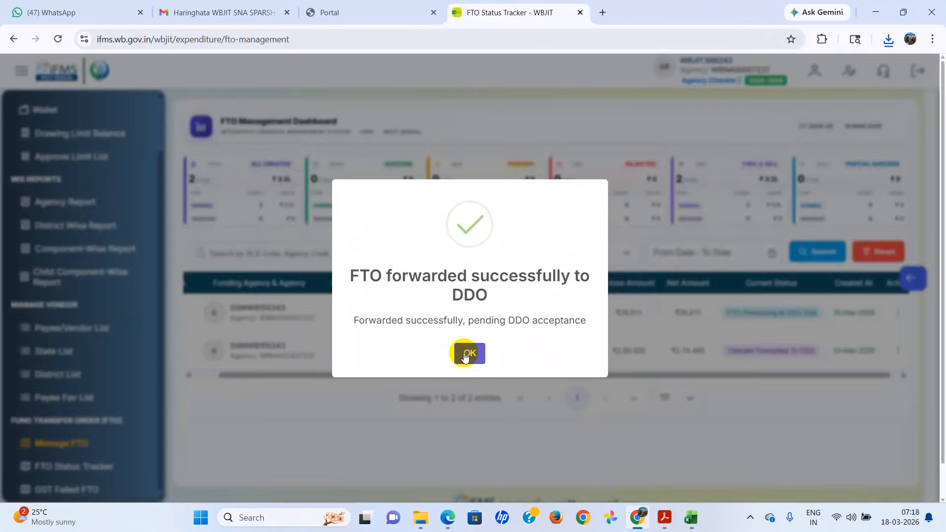
pyautogui.click(465, 356)
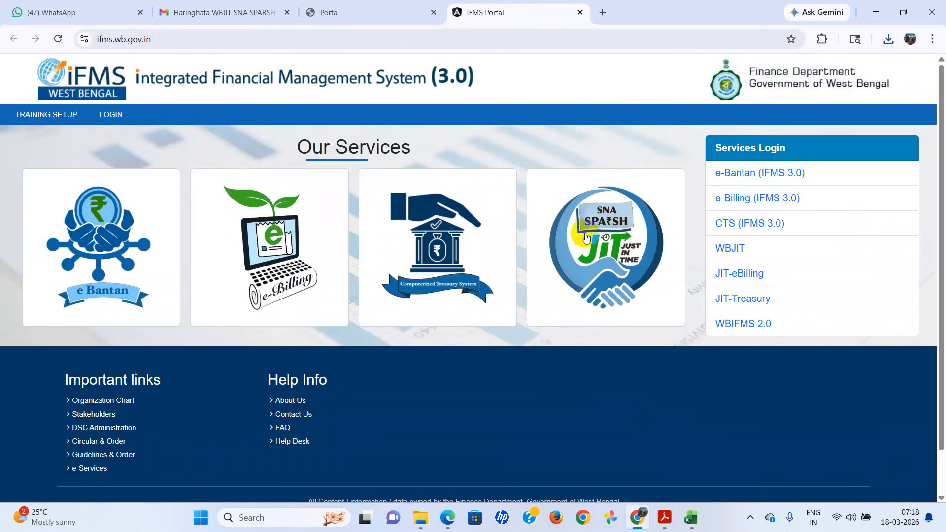
# Sign in to the JIT-eBilling service with the approver's username, password, captcha and OTP
pyautogui.click(744, 273)
pyautogui.click(639, 226)
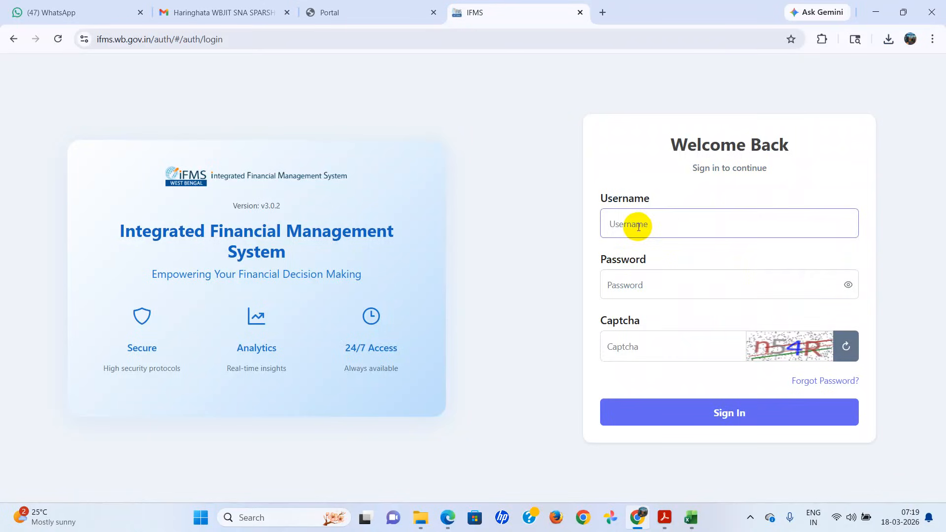
pyautogui.click(632, 285)
pyautogui.click(637, 356)
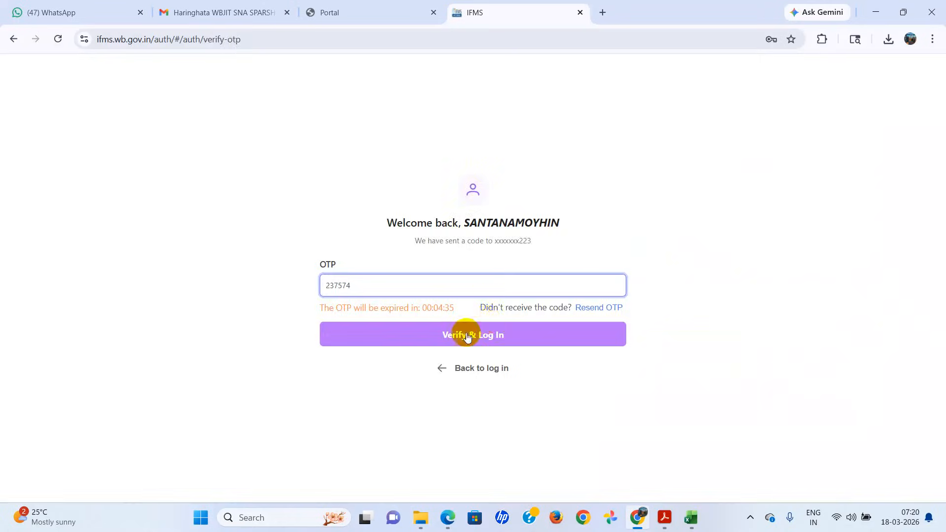
pyautogui.click(465, 333)
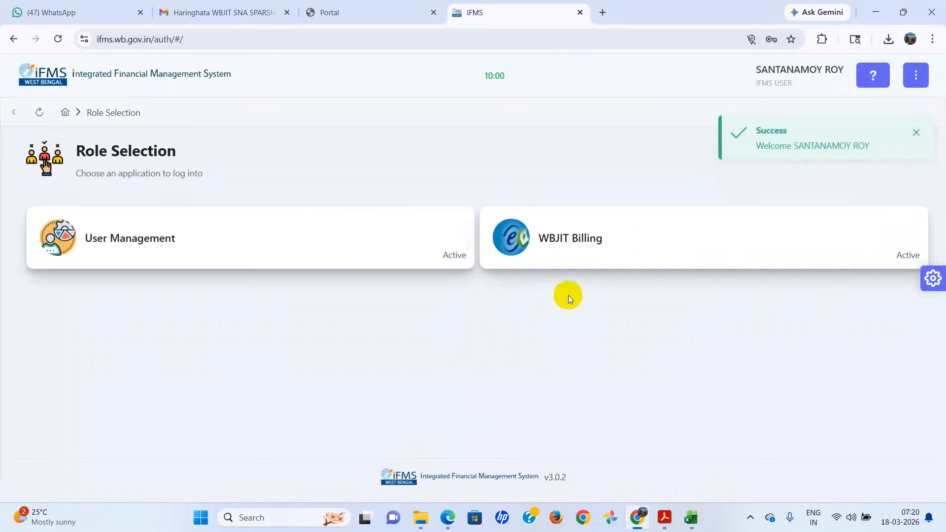
# Enter the WBJIT Billing application and open the list of FTOs received from JIT
pyautogui.click(567, 241)
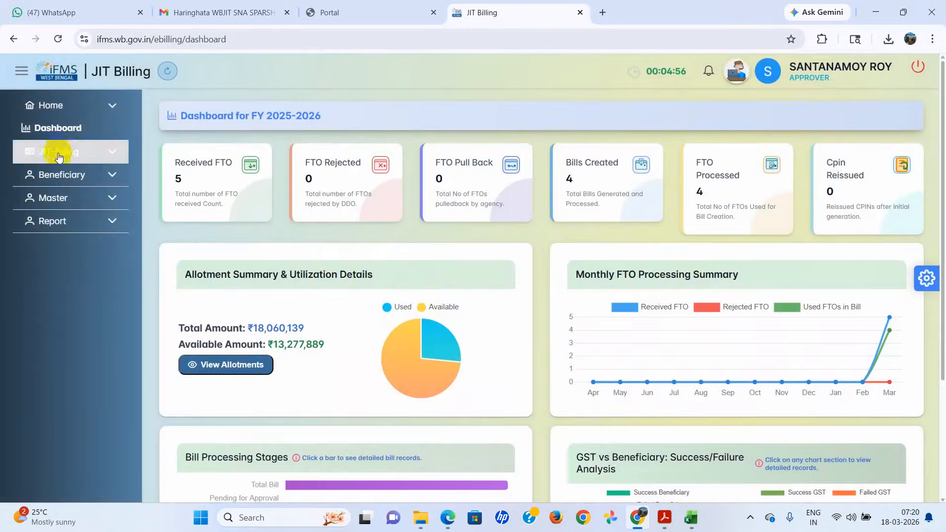
pyautogui.click(59, 153)
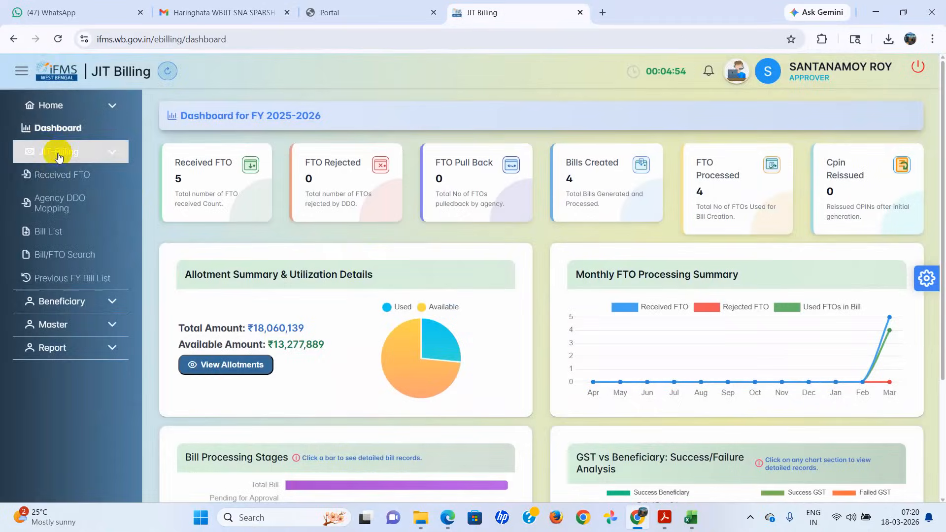
pyautogui.click(75, 180)
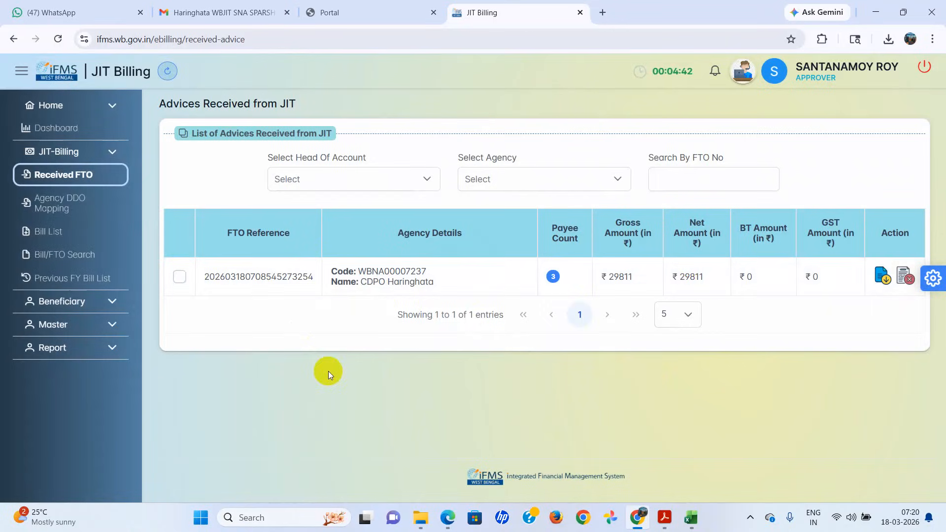
# Start bill generation for the received CDPO Haringhata FTO and set the sanction number to 172/CDS/HGT
pyautogui.click(179, 279)
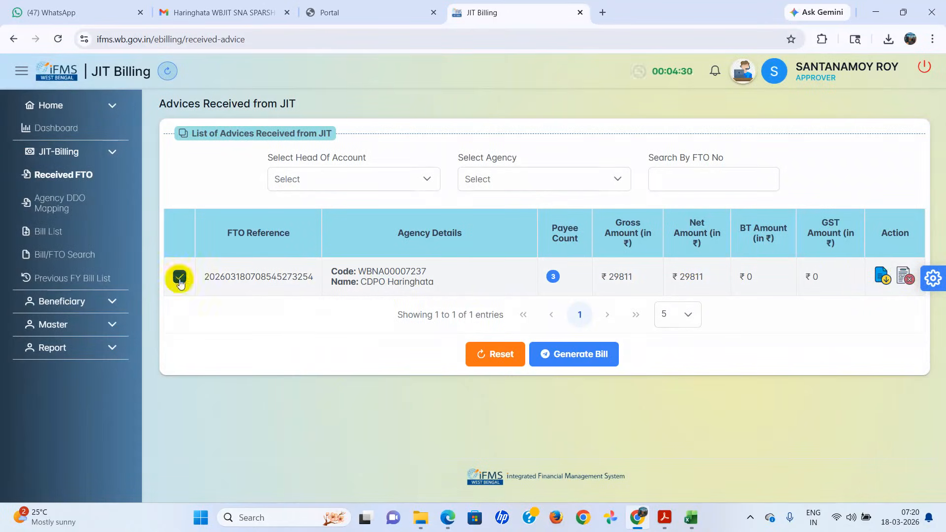
pyautogui.click(574, 355)
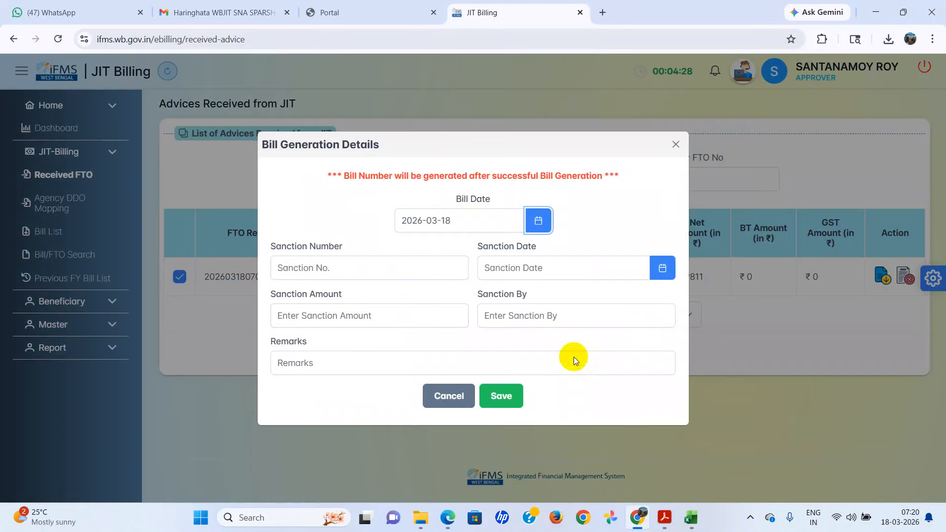
pyautogui.click(301, 267)
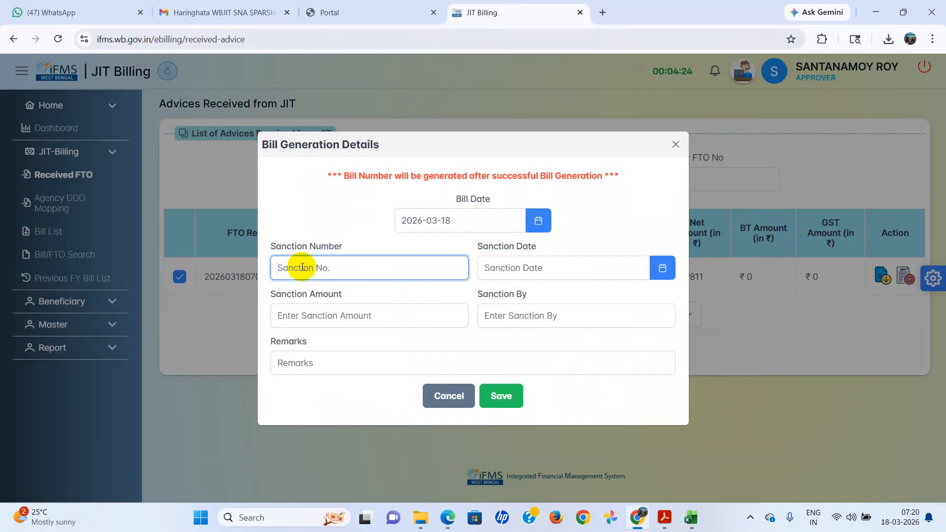
pyautogui.write('1')
pyautogui.write('72')
pyautogui.write('/')
pyautogui.write('I')
pyautogui.write('CDS')
pyautogui.write('/')
pyautogui.write('HGT')
# Set the bill's sanction date to 2026-03-18 and its sanction amount to 29811
pyautogui.click(662, 268)
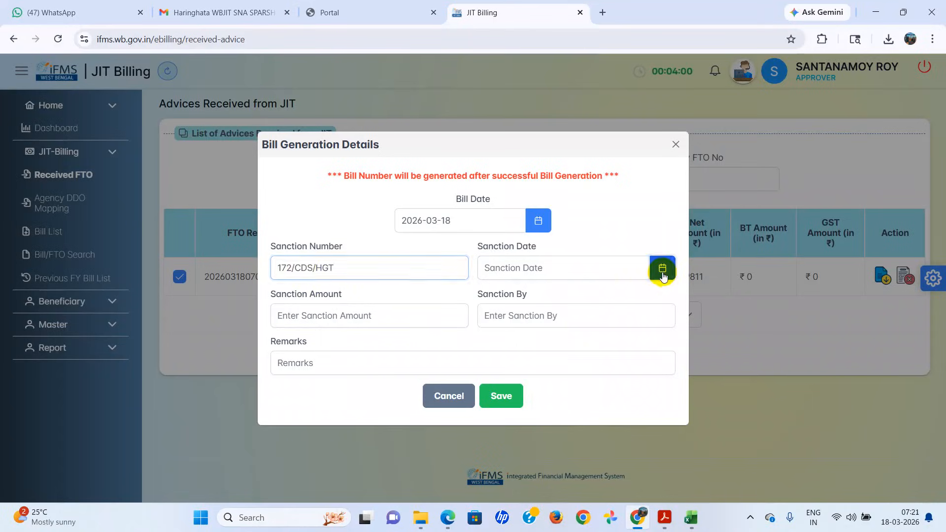
pyautogui.click(586, 411)
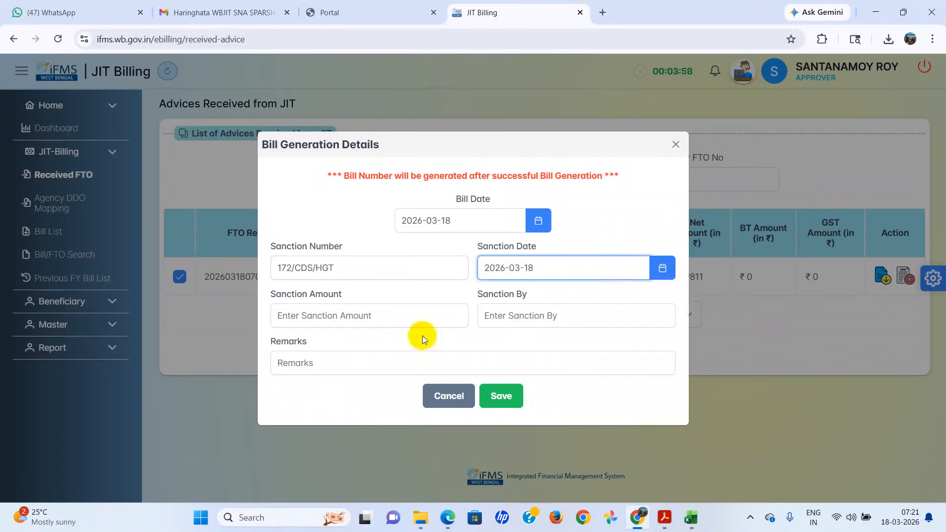
pyautogui.click(309, 315)
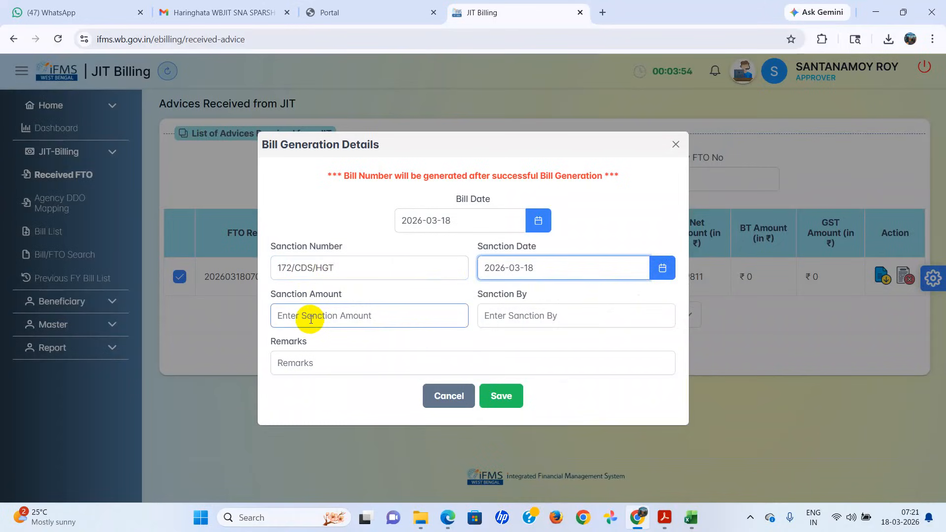
pyautogui.click(311, 320)
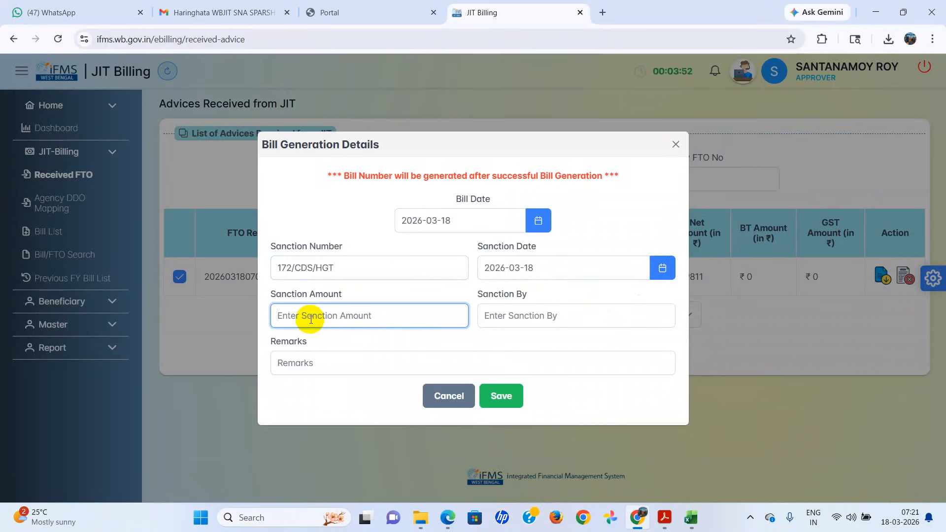
pyautogui.write('29811')
# Enter CDPO HARINGHATA as the sanctioning authority and save the bill, acknowledging its generation
pyautogui.click(525, 320)
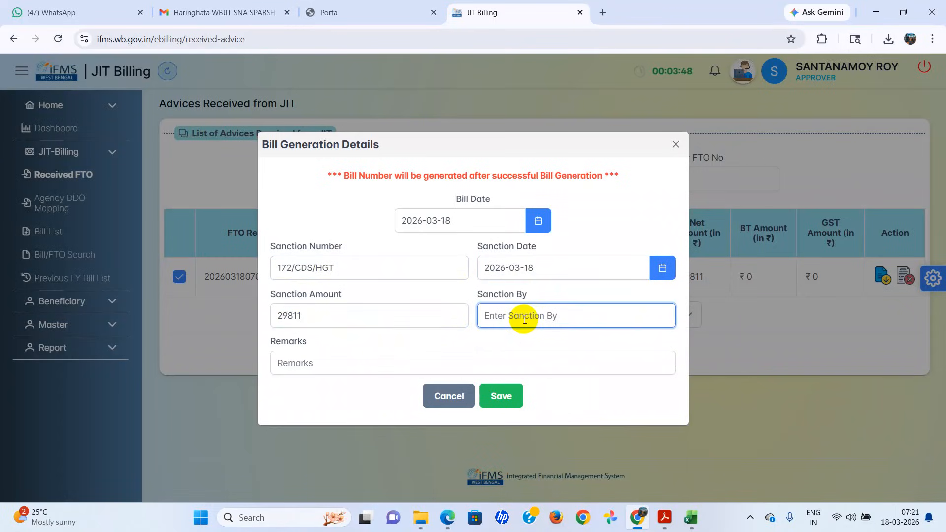
pyautogui.write('CDPO HARINGHATA')
pyautogui.click(506, 398)
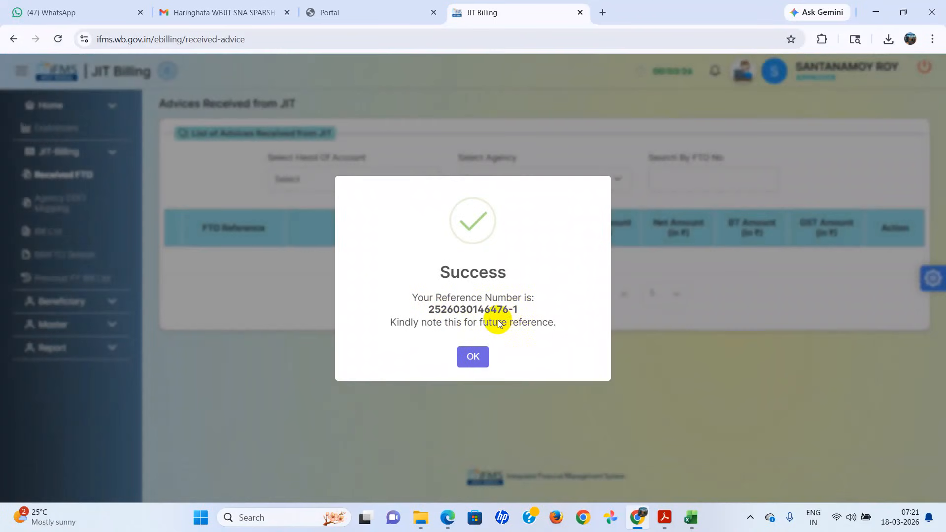
pyautogui.click(473, 357)
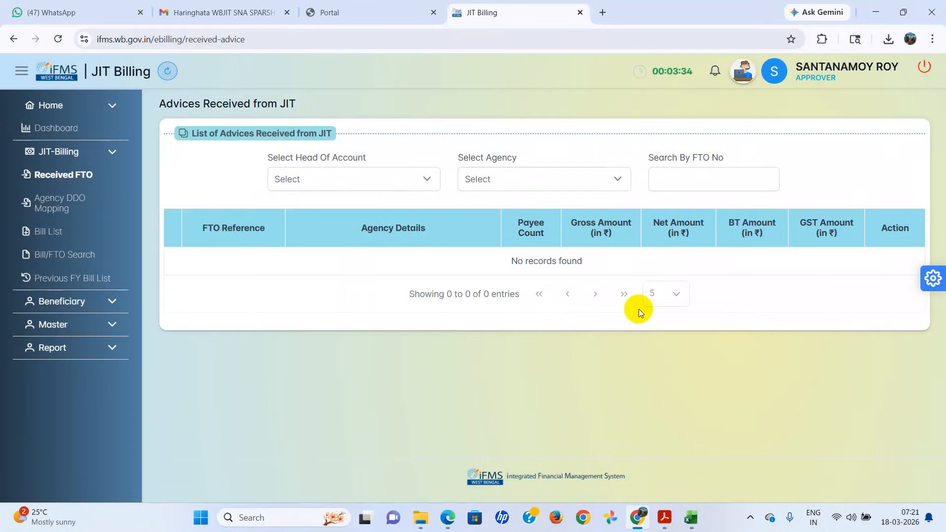
# Open the generated bill list and check the newest bill's editable details without changing them
pyautogui.click(68, 230)
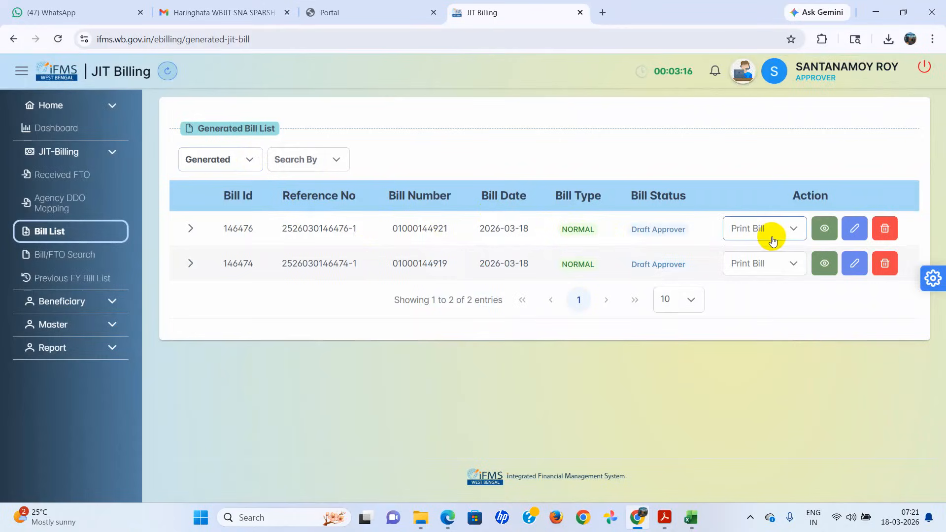
pyautogui.click(855, 228)
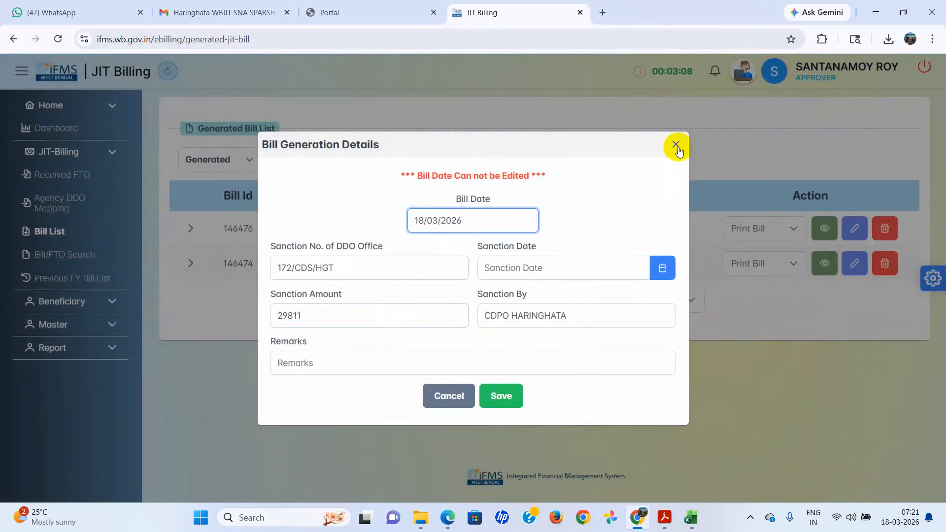
pyautogui.click(676, 144)
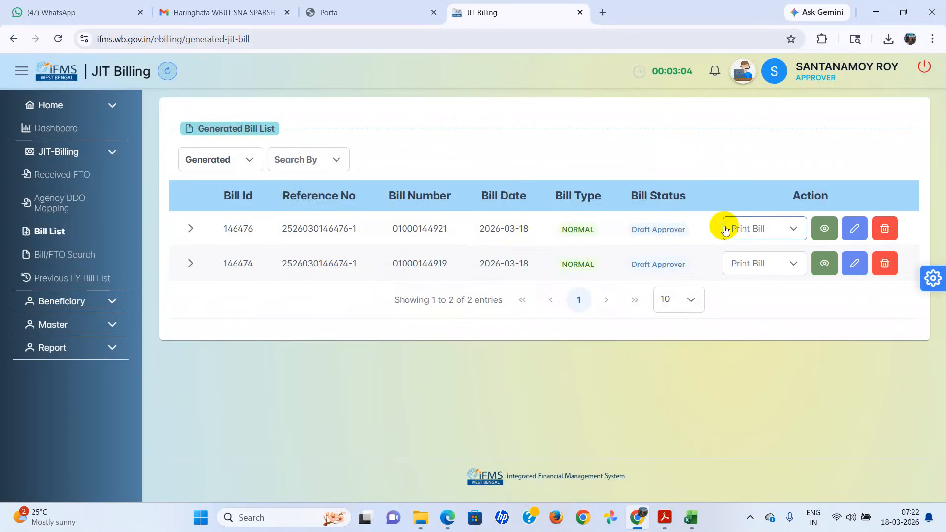
# Review the newest generated bill section by section, from Bill Details through ECS, By Transfer and Allotment to Sub Voucher Details, without forwarding it
pyautogui.click(824, 230)
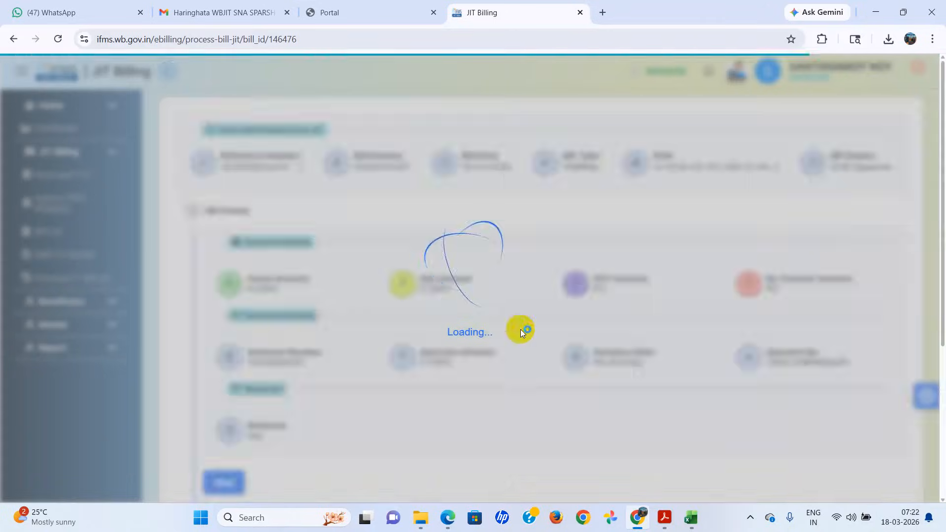
pyautogui.scroll(-5, 418, 368)
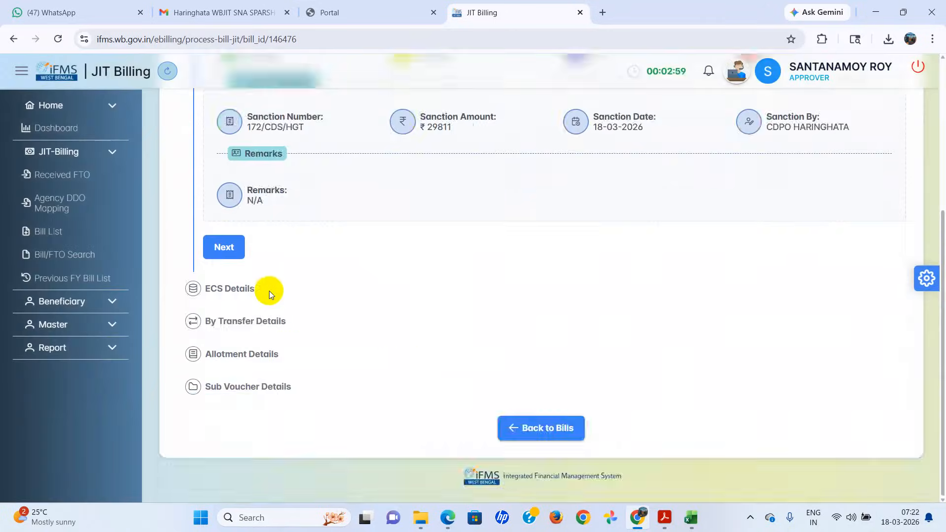
pyautogui.click(229, 248)
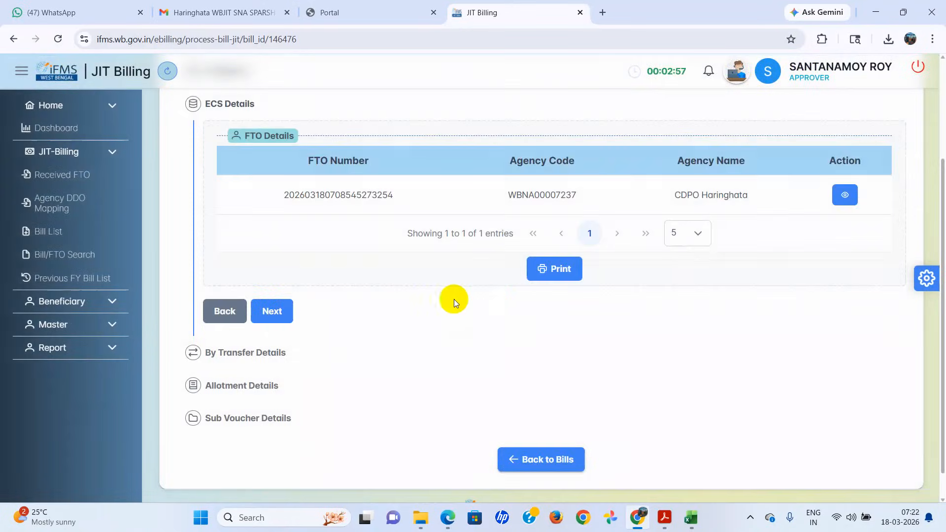
pyautogui.click(276, 311)
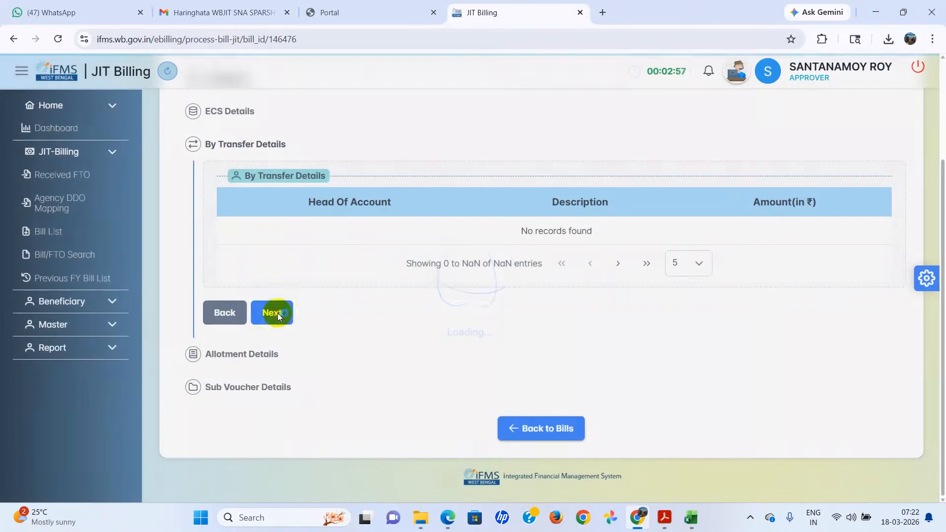
pyautogui.scroll(3, 557, 303)
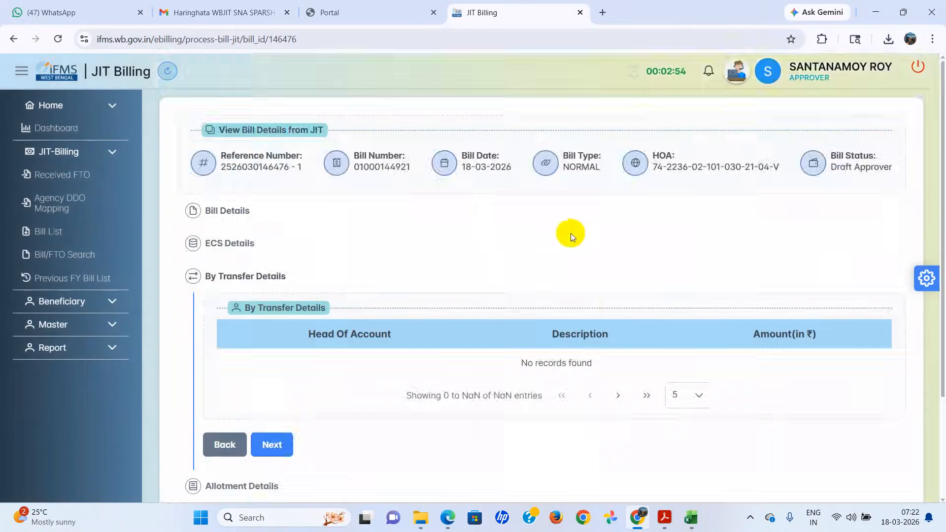
pyautogui.scroll(-3, 494, 287)
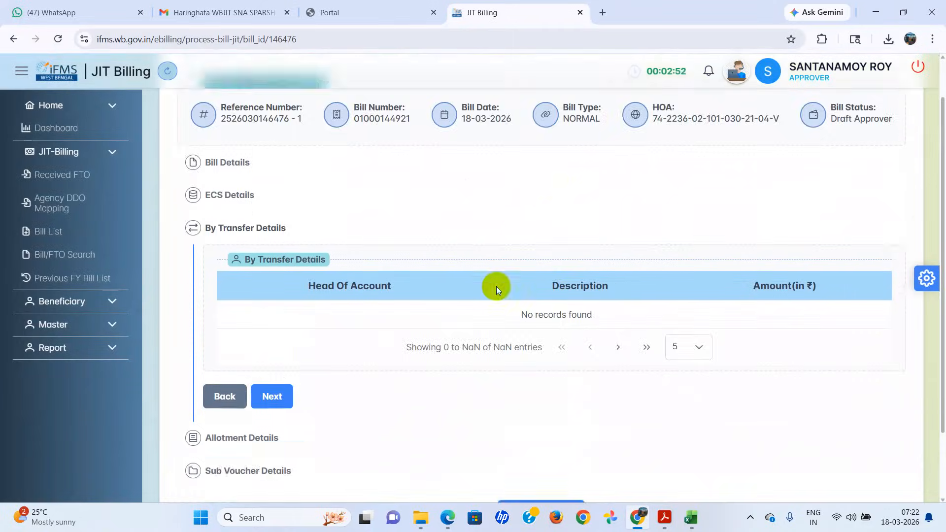
pyautogui.click(276, 316)
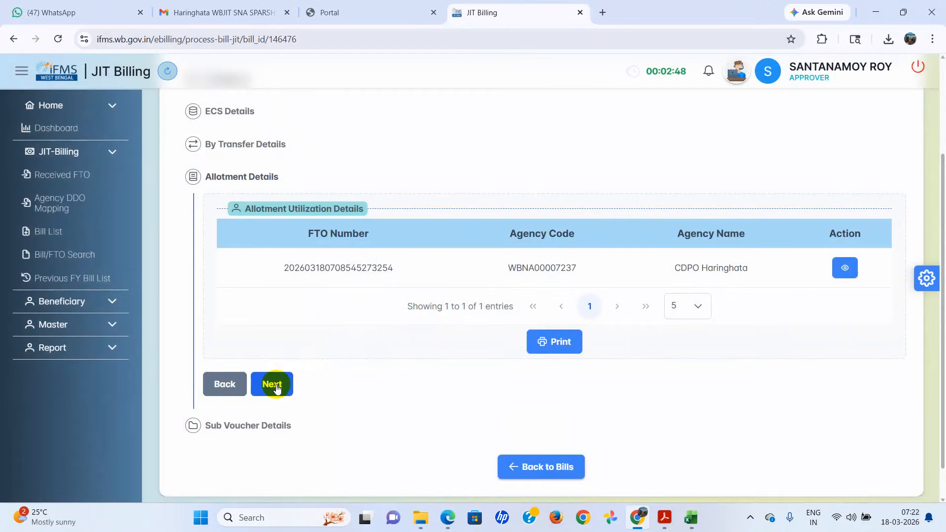
pyautogui.click(270, 384)
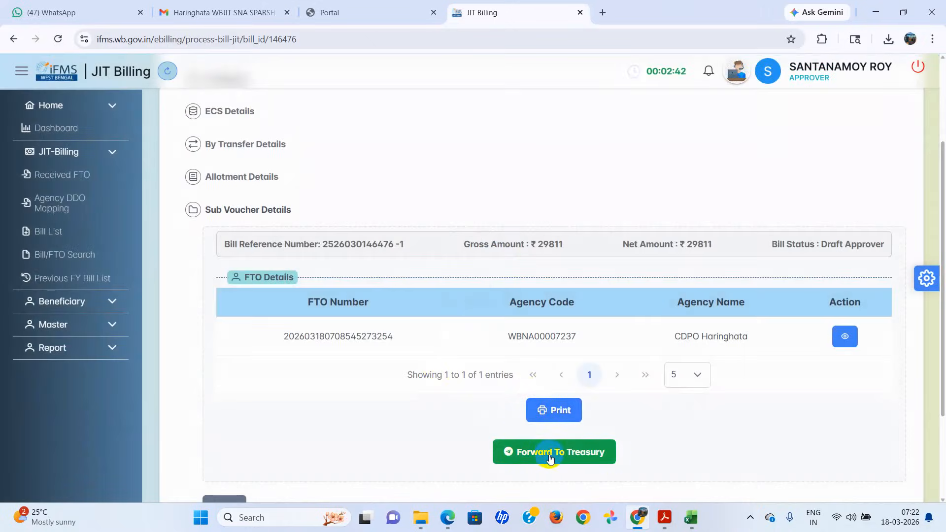
pyautogui.scroll(3, 339, 314)
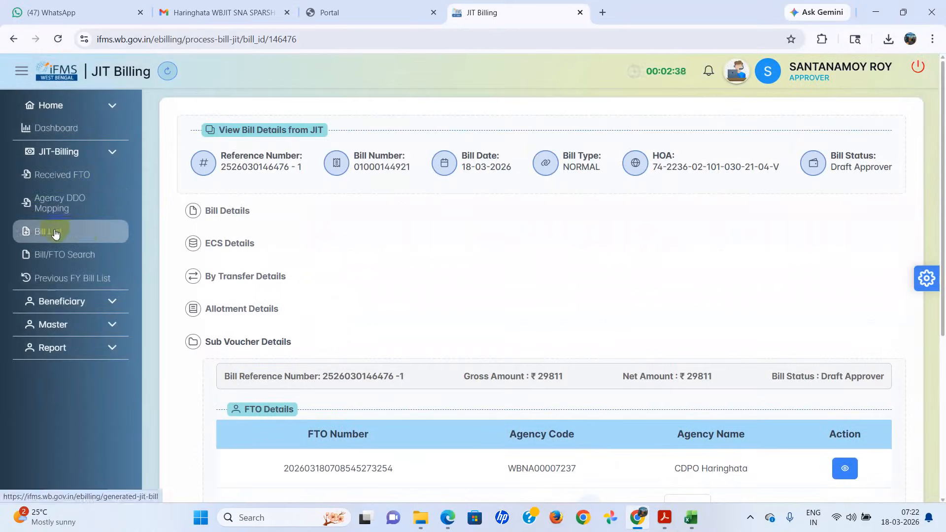
# Return to the generated bill list and produce the newest bill's TR 26A PDF for printing
pyautogui.click(56, 231)
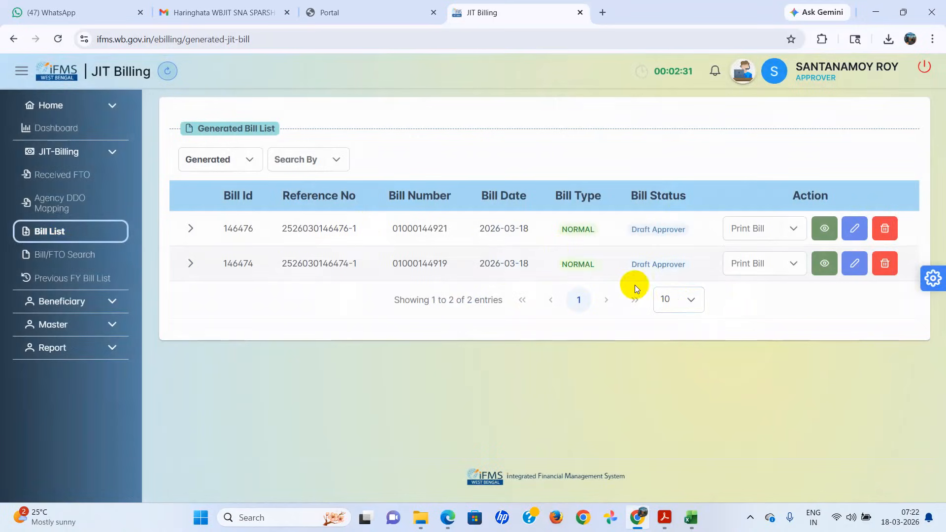
pyautogui.click(793, 230)
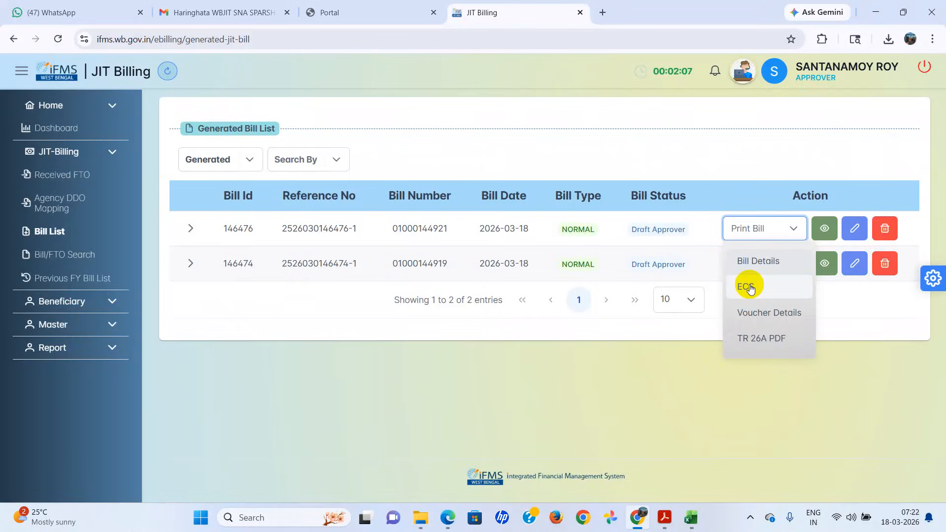
pyautogui.click(764, 337)
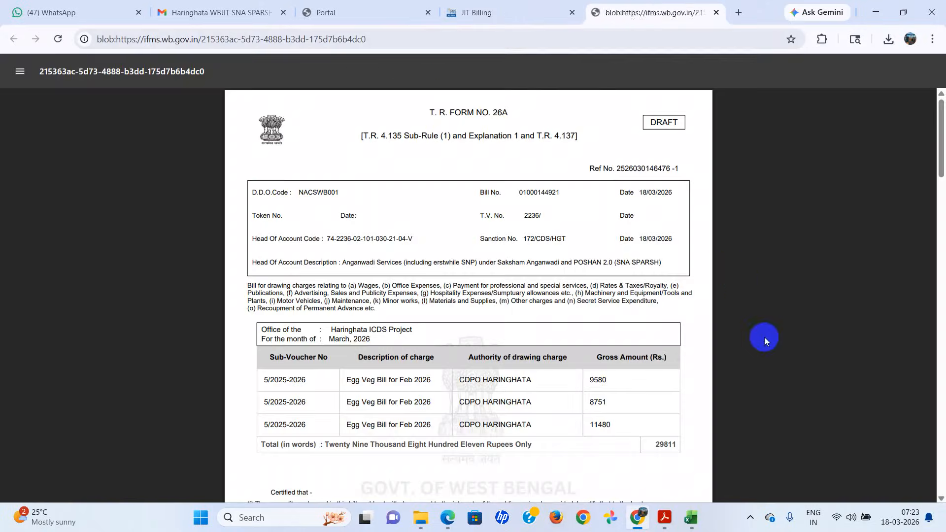
pyautogui.click(515, 20)
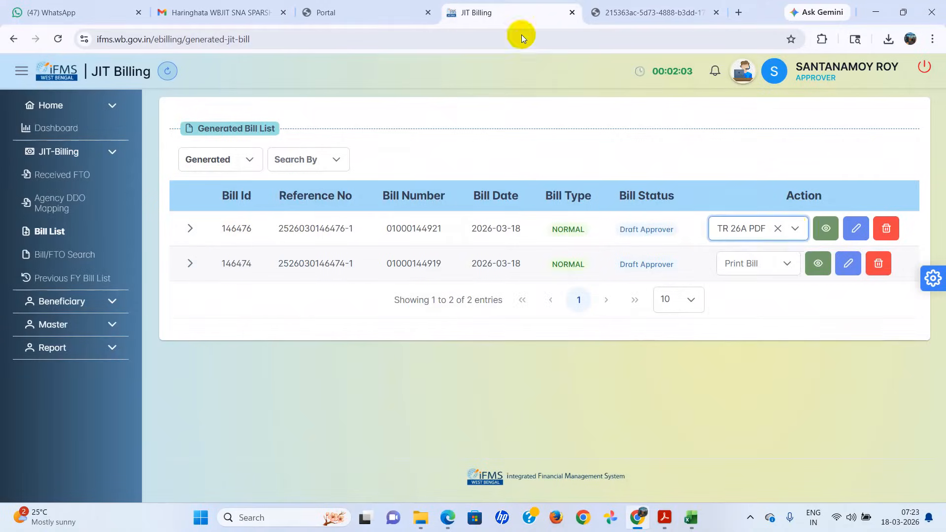
# Produce the newest bill's ECS print document listing its beneficiaries, and return to the bill list
pyautogui.click(793, 230)
pyautogui.click(737, 282)
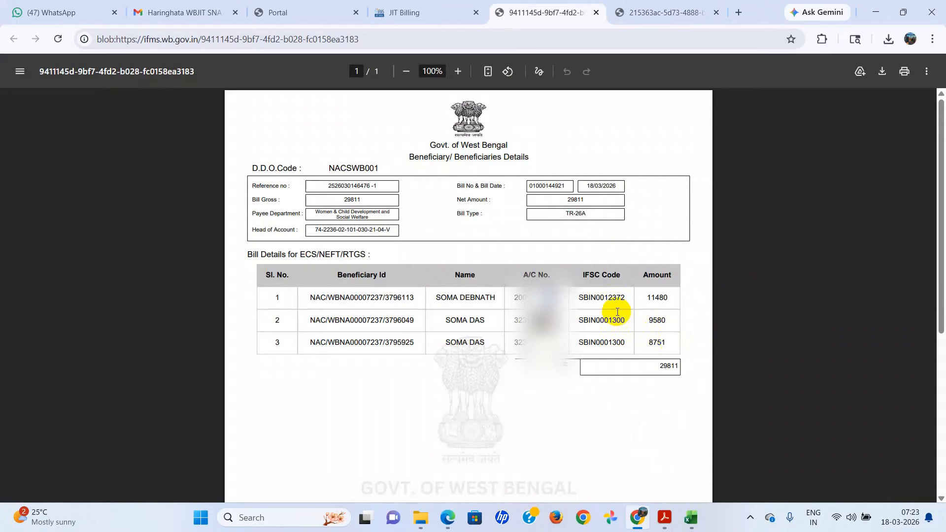
pyautogui.click(422, 15)
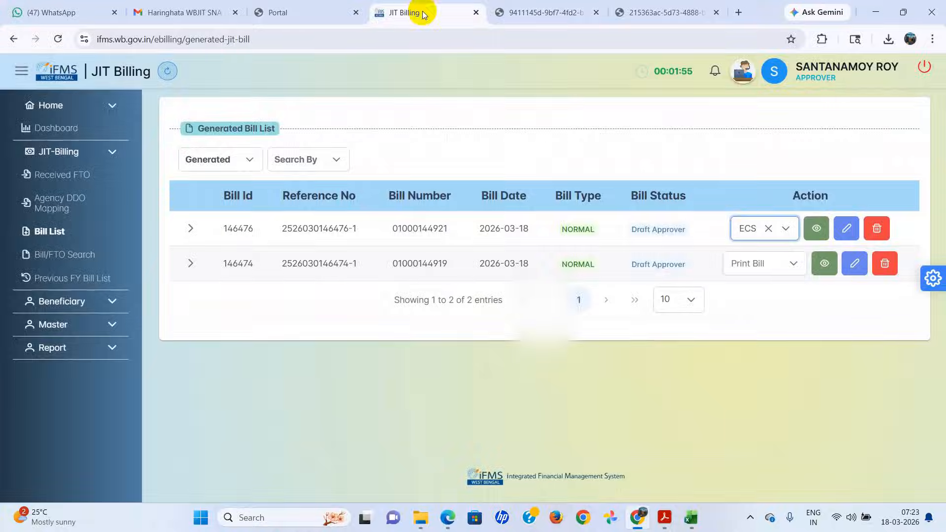
# Produce the newest bill's Bill Details print document and return to the bill list, leaving the print options closed
pyautogui.click(786, 229)
pyautogui.click(758, 258)
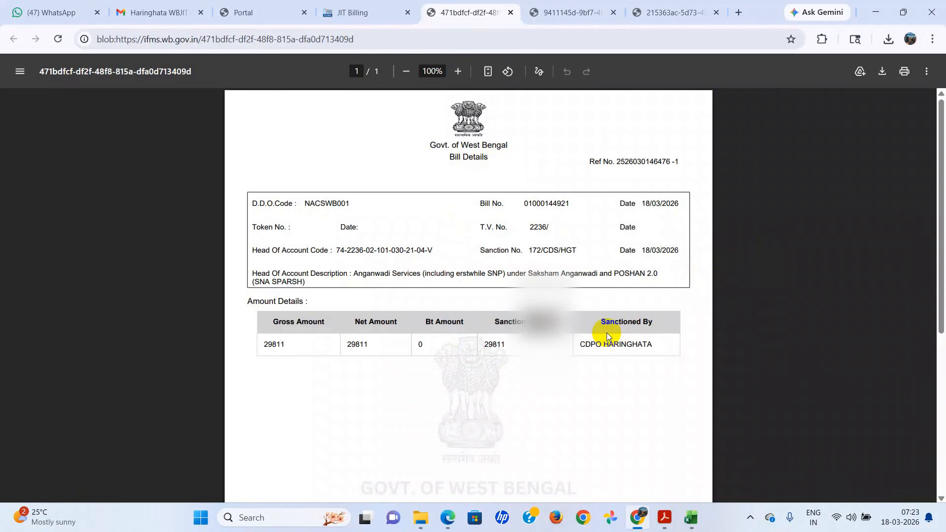
pyautogui.click(366, 12)
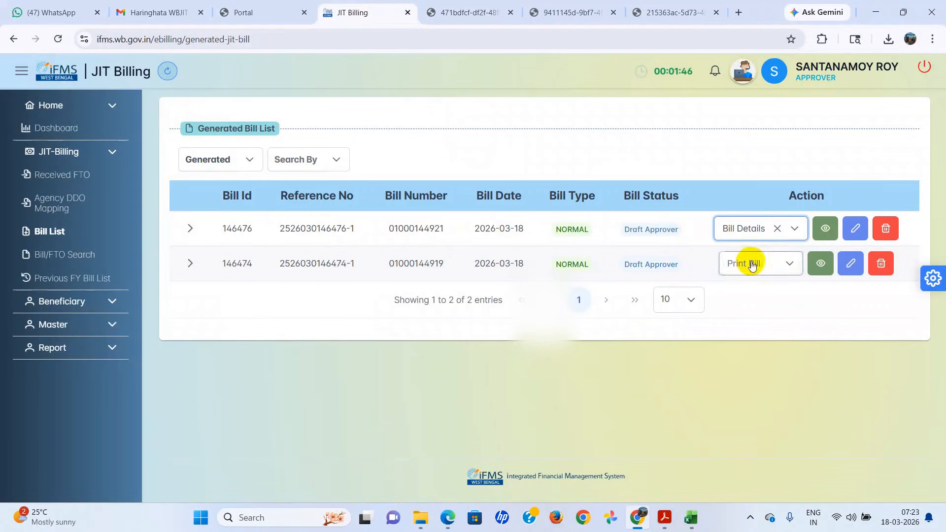
pyautogui.click(795, 229)
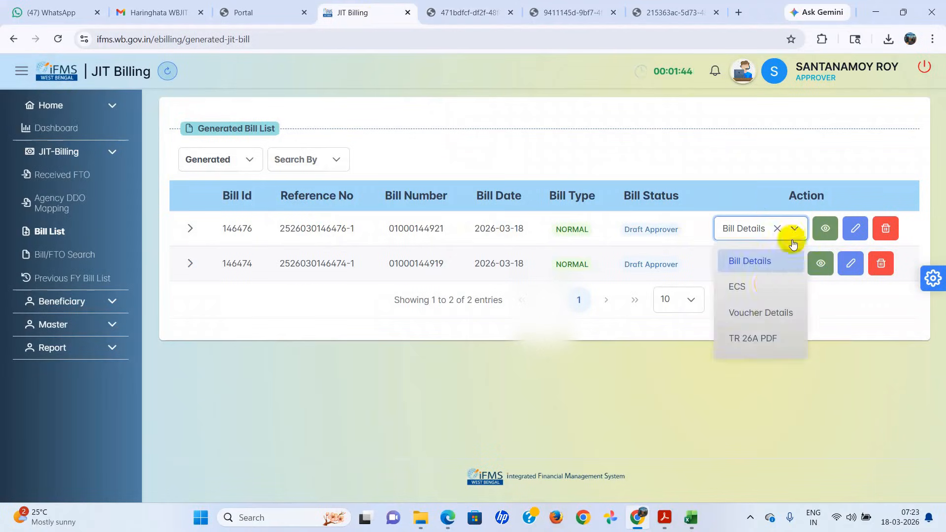
pyautogui.click(730, 404)
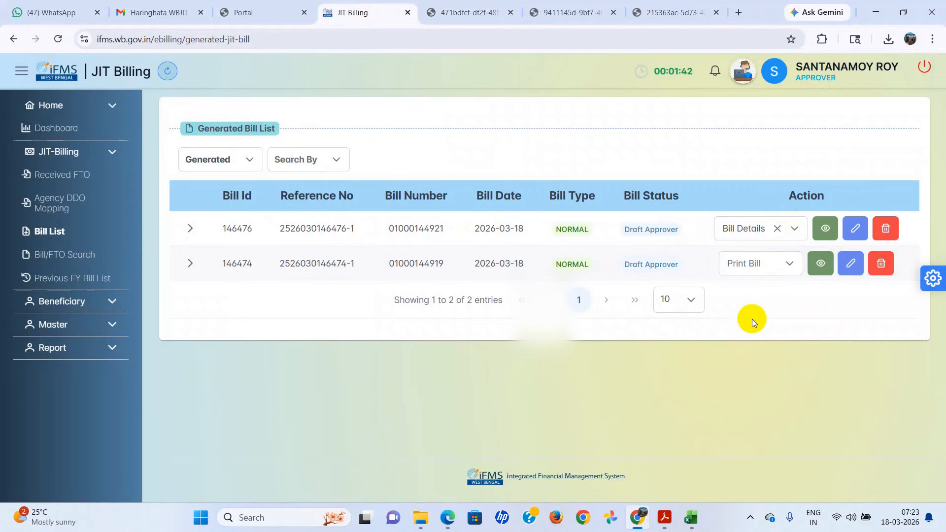